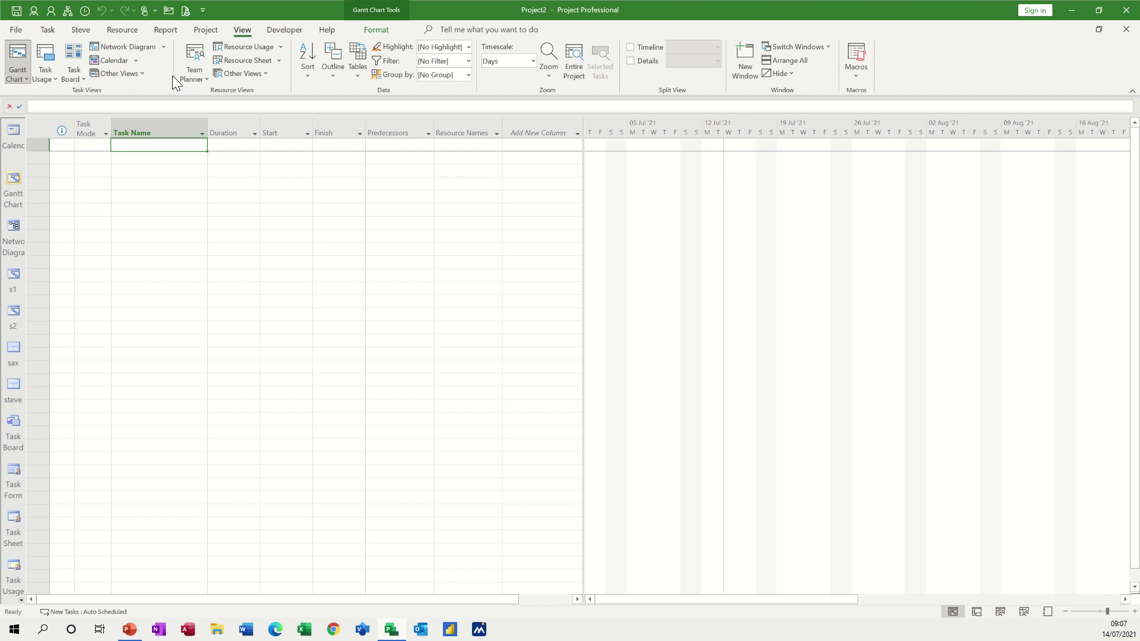
Open the Other Views menu in the View tab's Task Views group.
{"action": "left_click", "coordinate": [140, 76]}
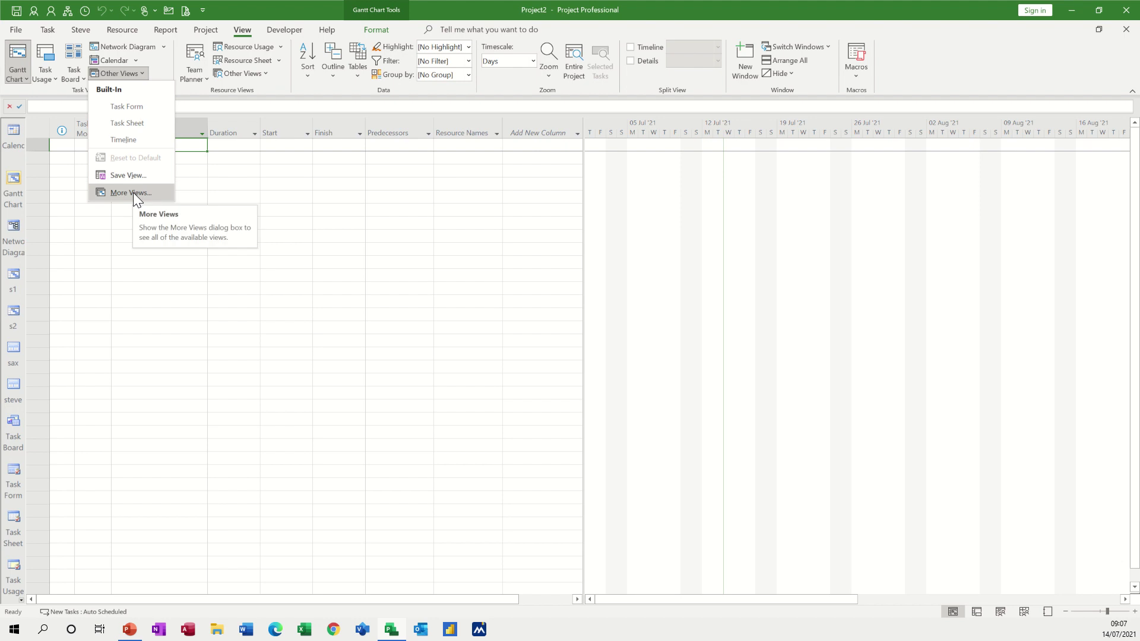
Review the More Views list, then cancel it without changes.
{"action": "left_click", "coordinate": [133, 192]}
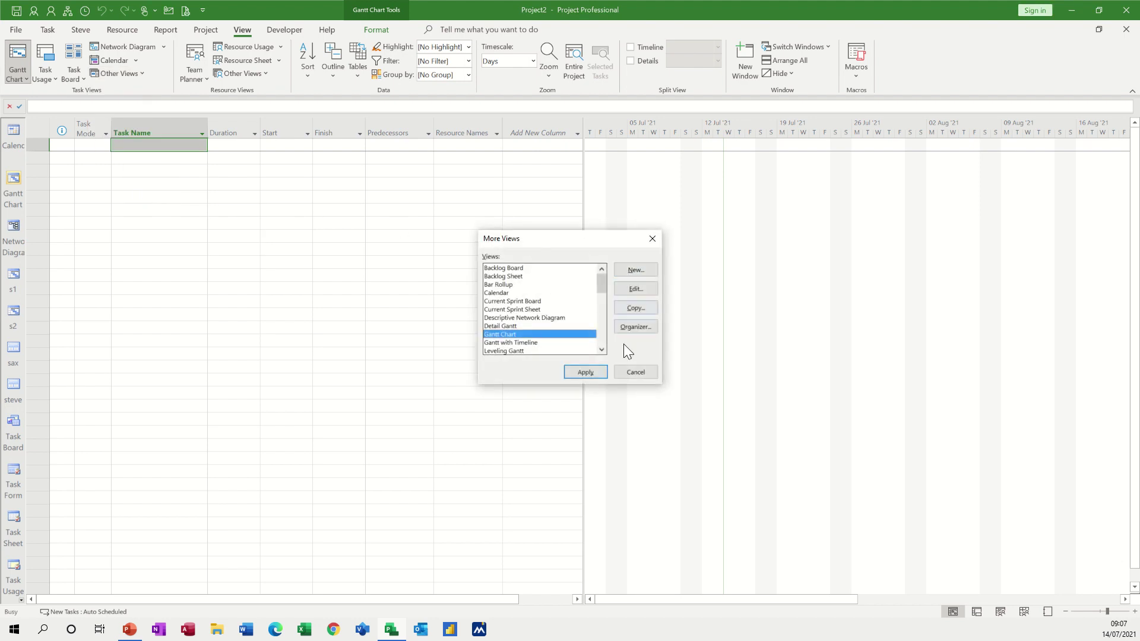
{"action": "left_click", "coordinate": [631, 372]}
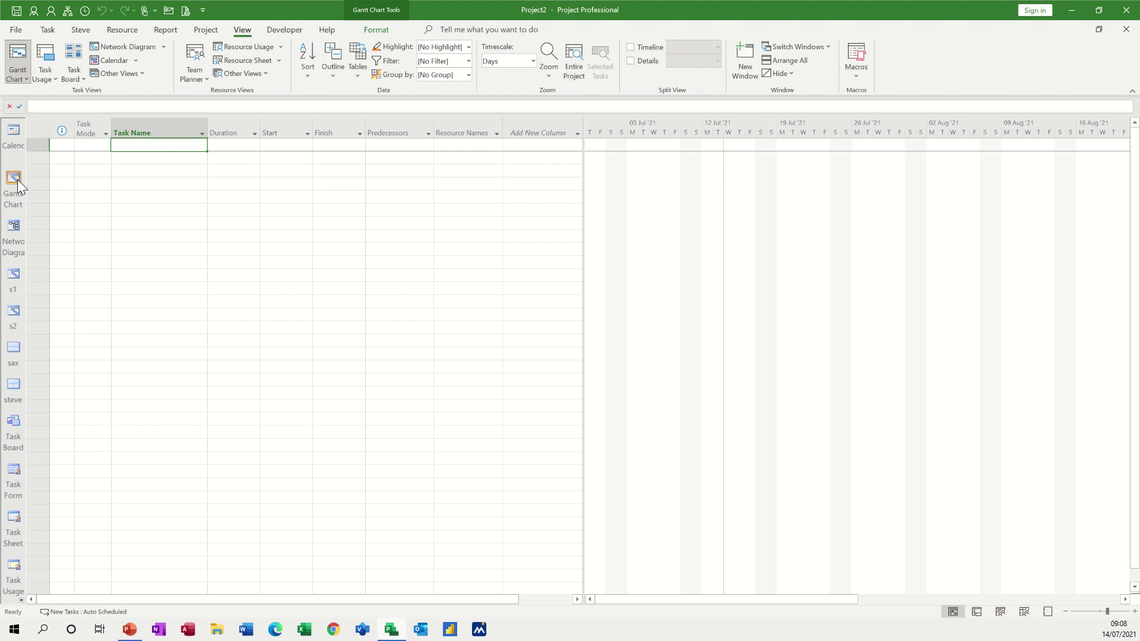
Save the current Gantt view as a new custom view named s3.
{"action": "left_click", "coordinate": [139, 76]}
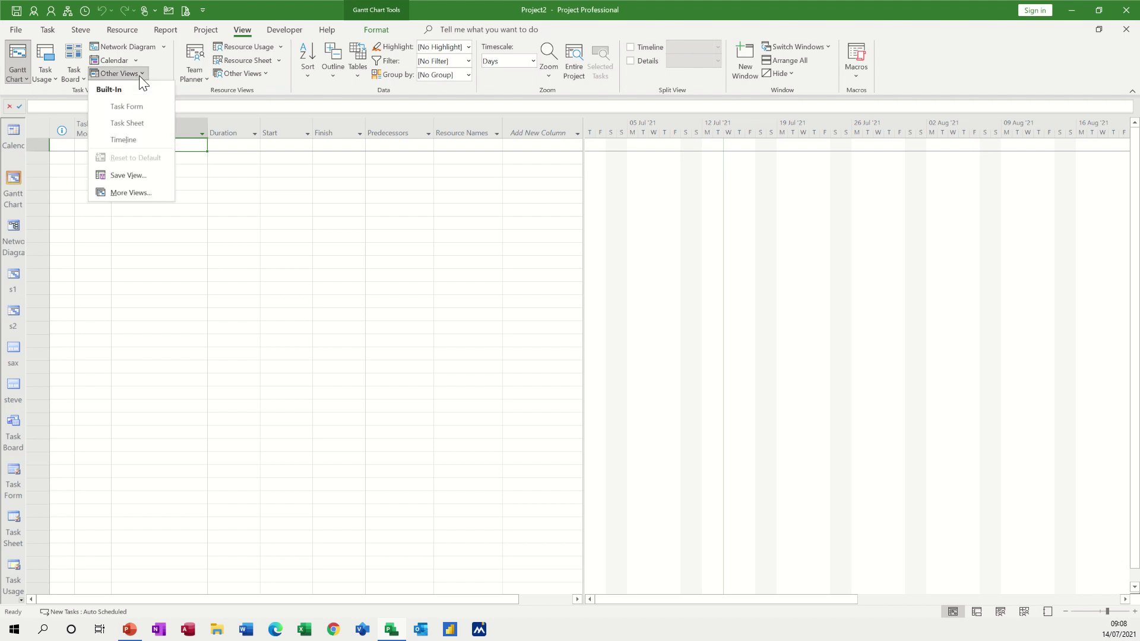
{"action": "left_click", "coordinate": [119, 175]}
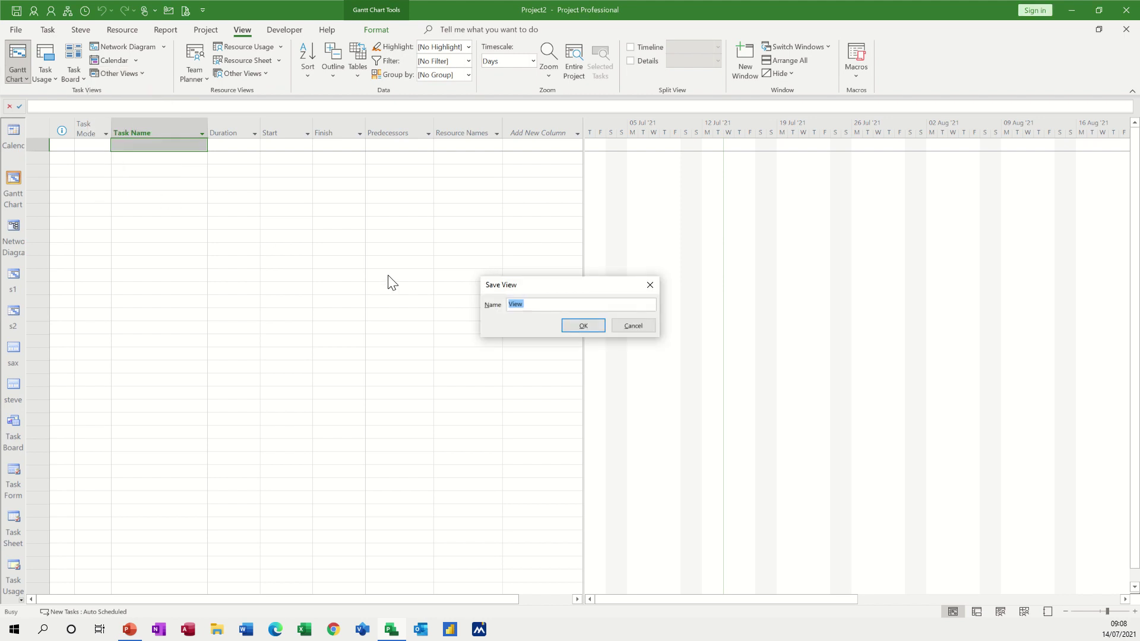
{"action": "type", "text": "s3"}
{"action": "left_click", "coordinate": [582, 326]}
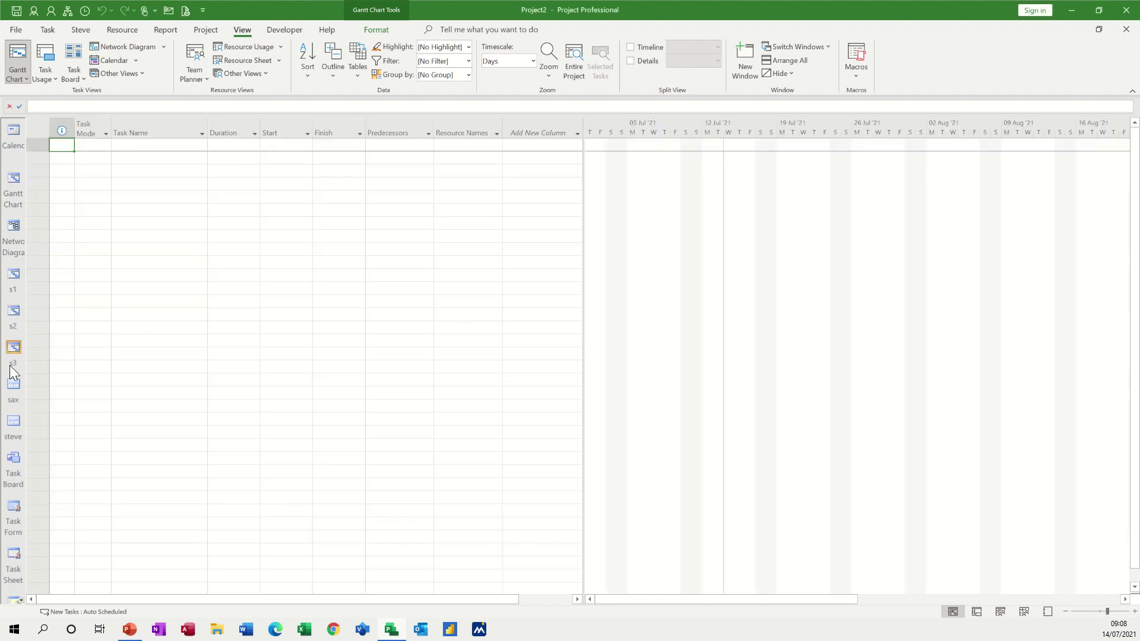
{"action": "right_click", "coordinate": [5, 305]}
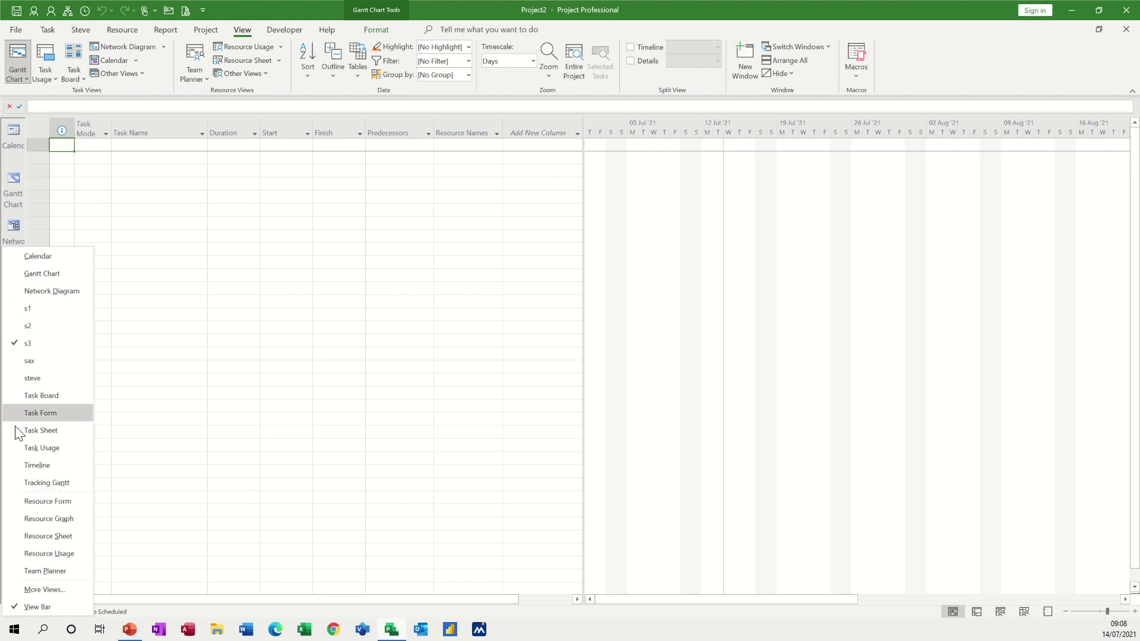
{"action": "left_click", "coordinate": [37, 607]}
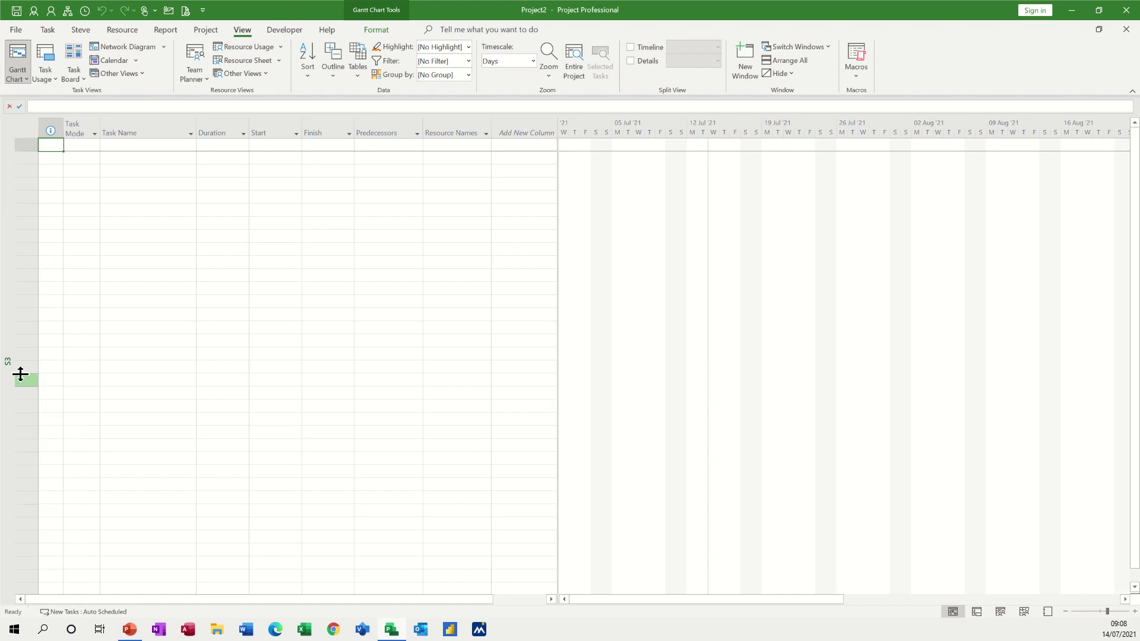
{"action": "right_click", "coordinate": [5, 337]}
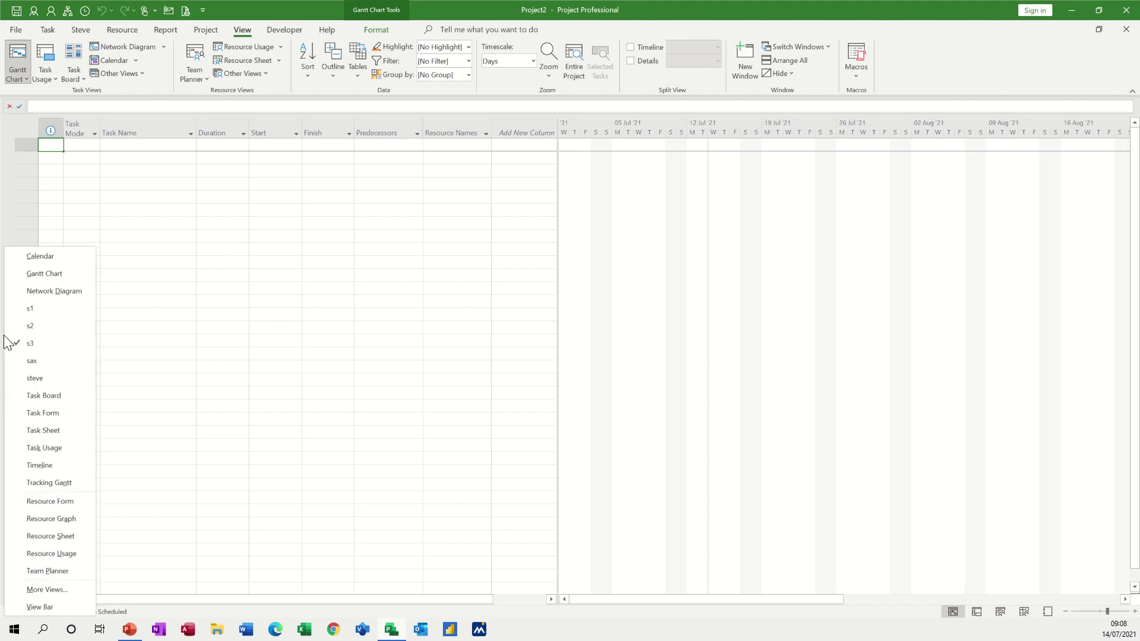
{"action": "left_click", "coordinate": [33, 606]}
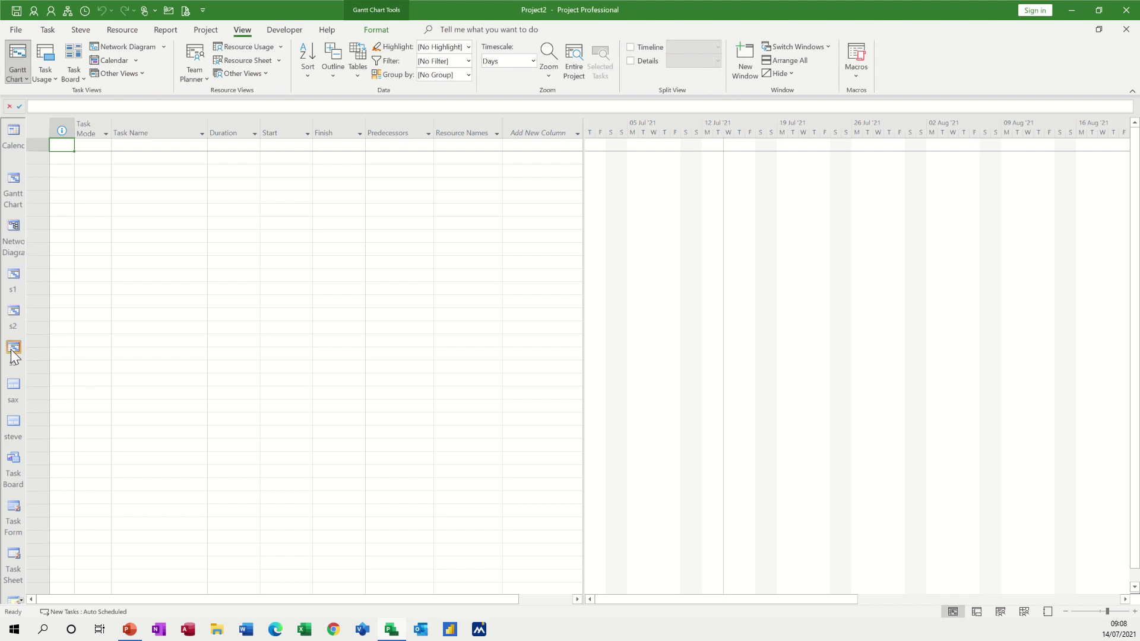
Enter Task A as the task name in row 1 of the task table.
{"action": "left_click", "coordinate": [149, 147]}
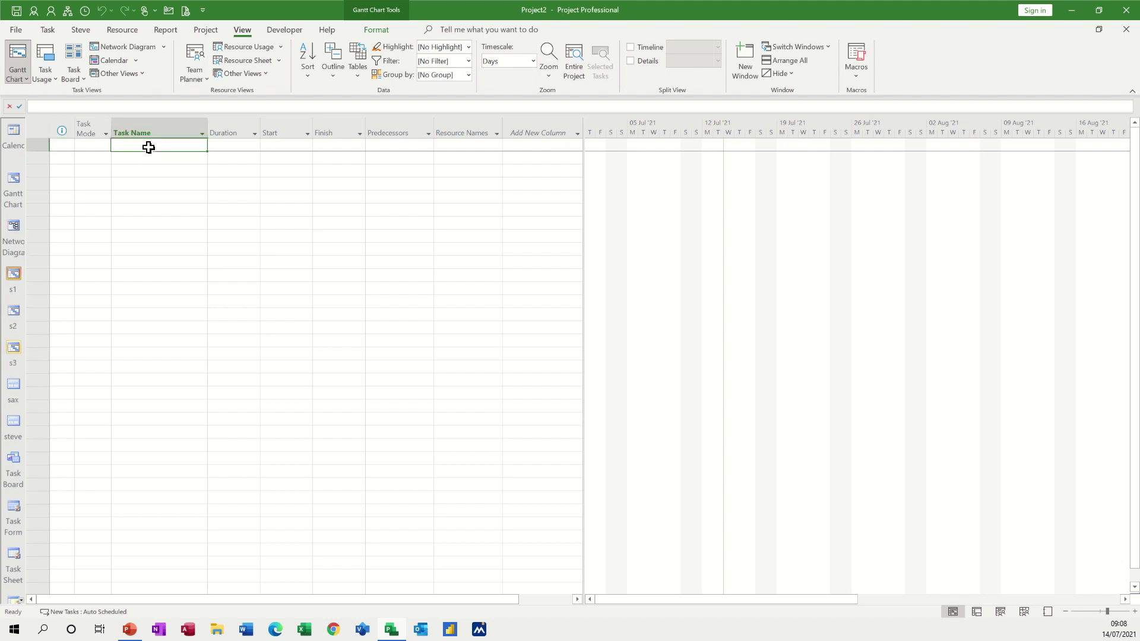
{"action": "type", "text": "T"}
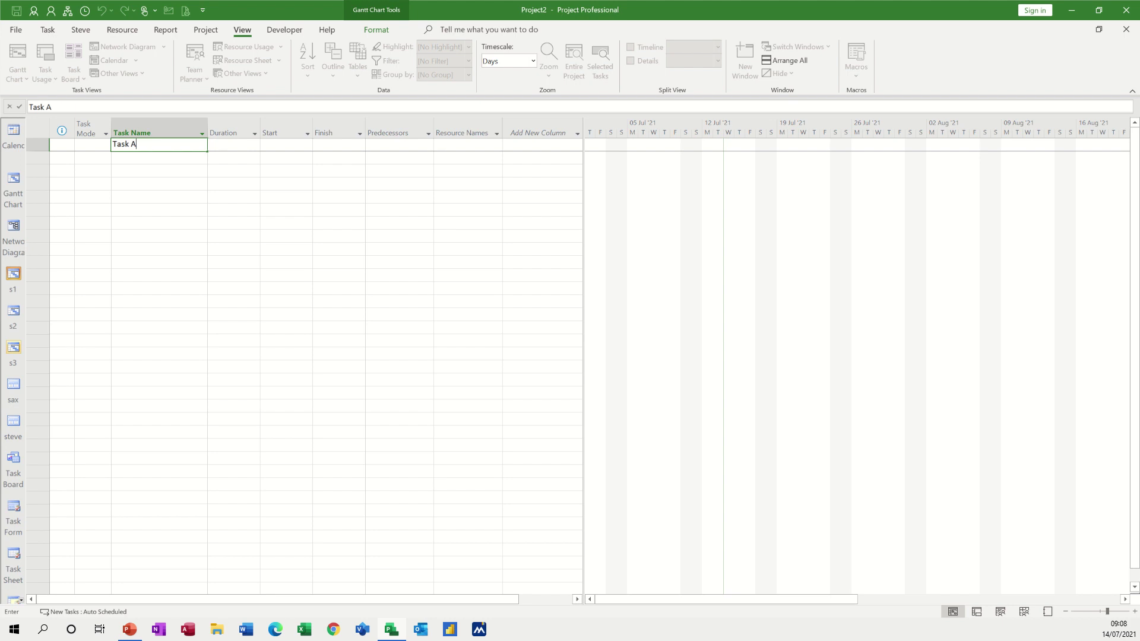
{"action": "type", "text": "ask A"}
{"action": "left_click", "coordinate": [187, 162]}
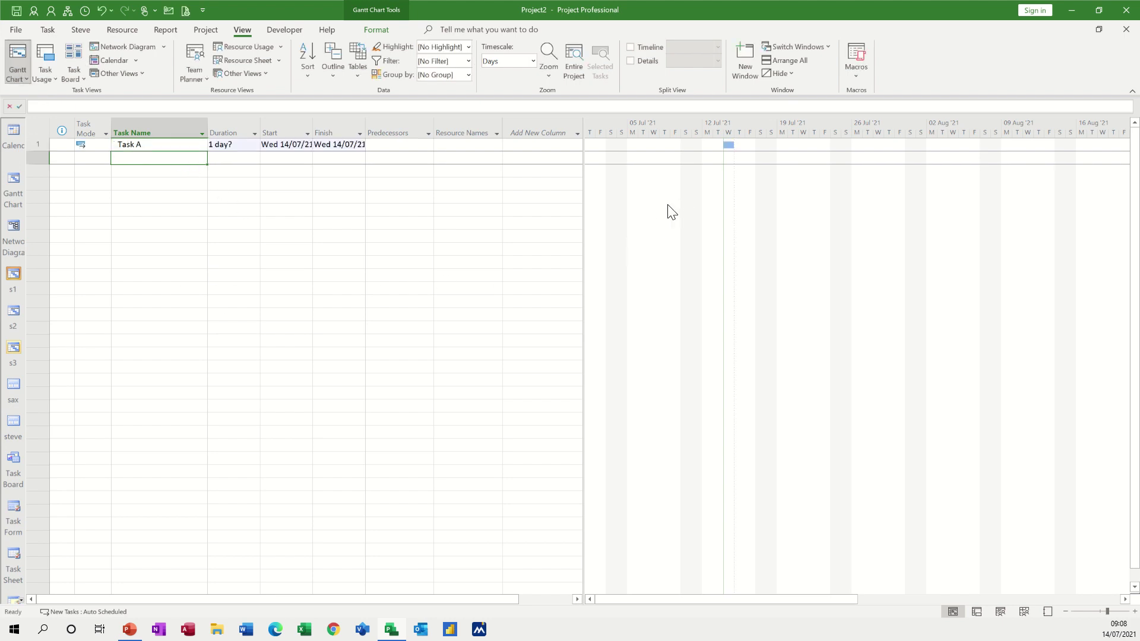
In Bar Styles, give the Task bar a dark green middle colour and a thin middle shape.
{"action": "double_click", "coordinate": [716, 183]}
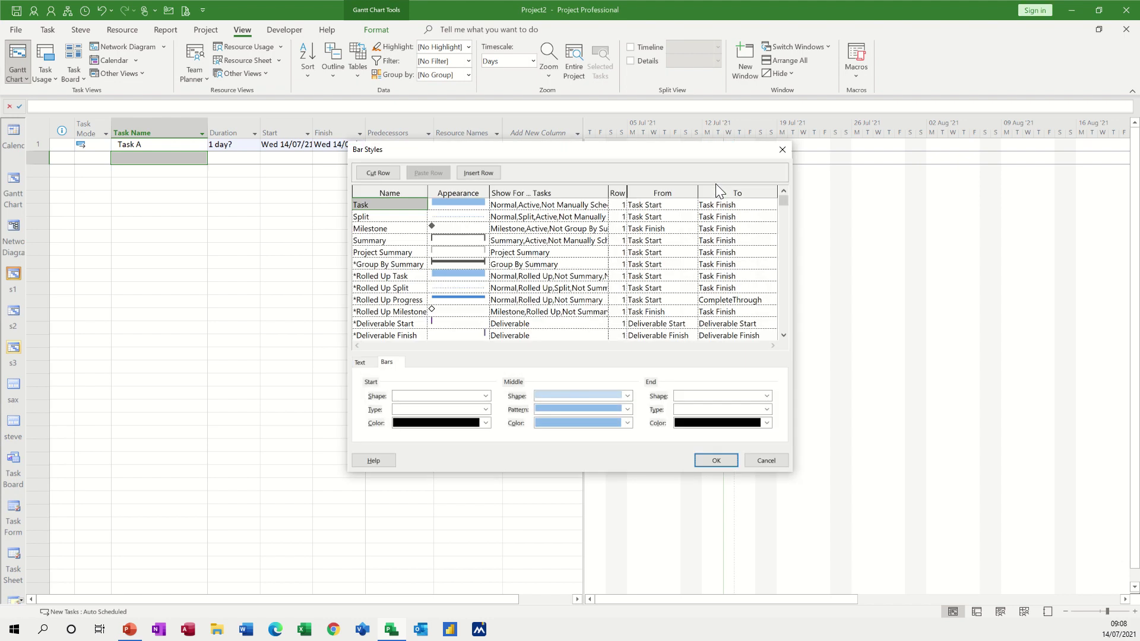
{"action": "left_click", "coordinate": [462, 202]}
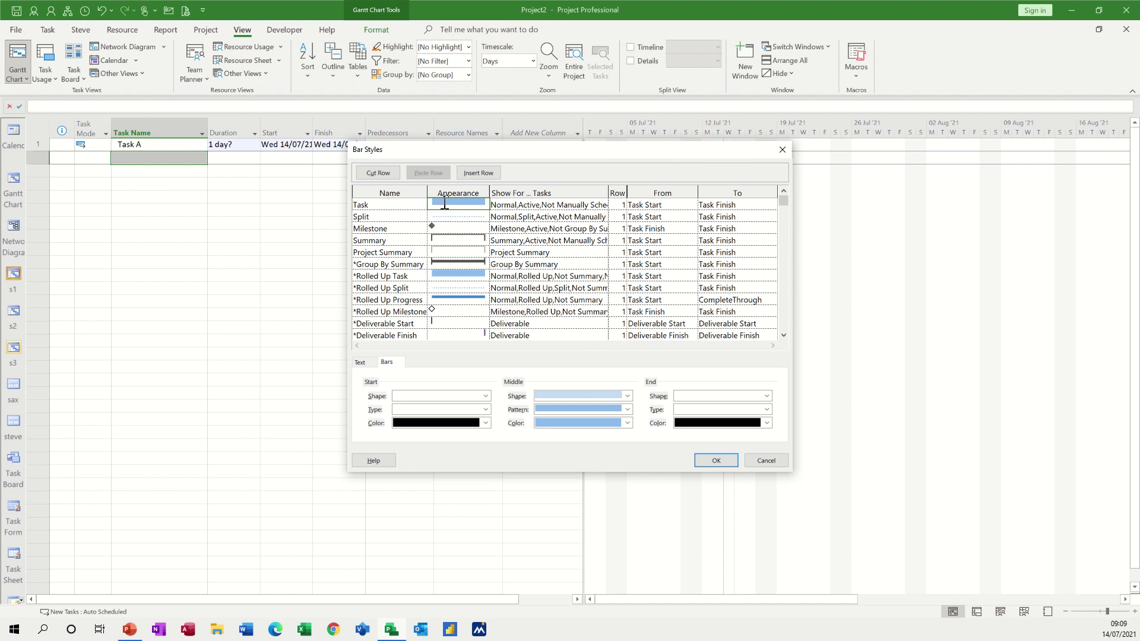
{"action": "left_click", "coordinate": [628, 423]}
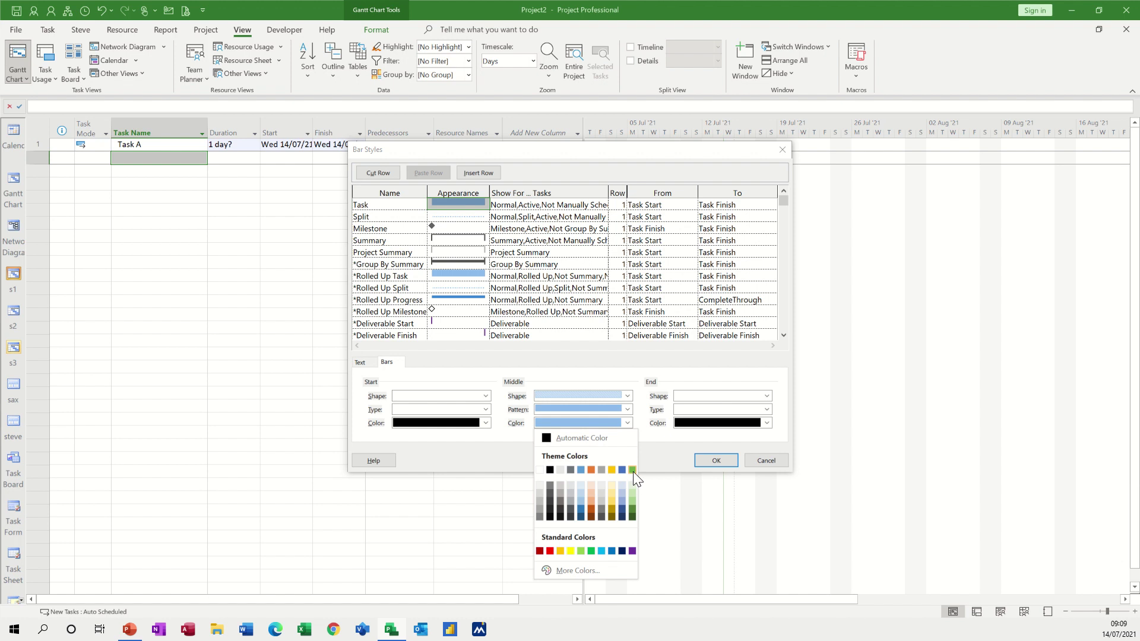
{"action": "left_click", "coordinate": [632, 508]}
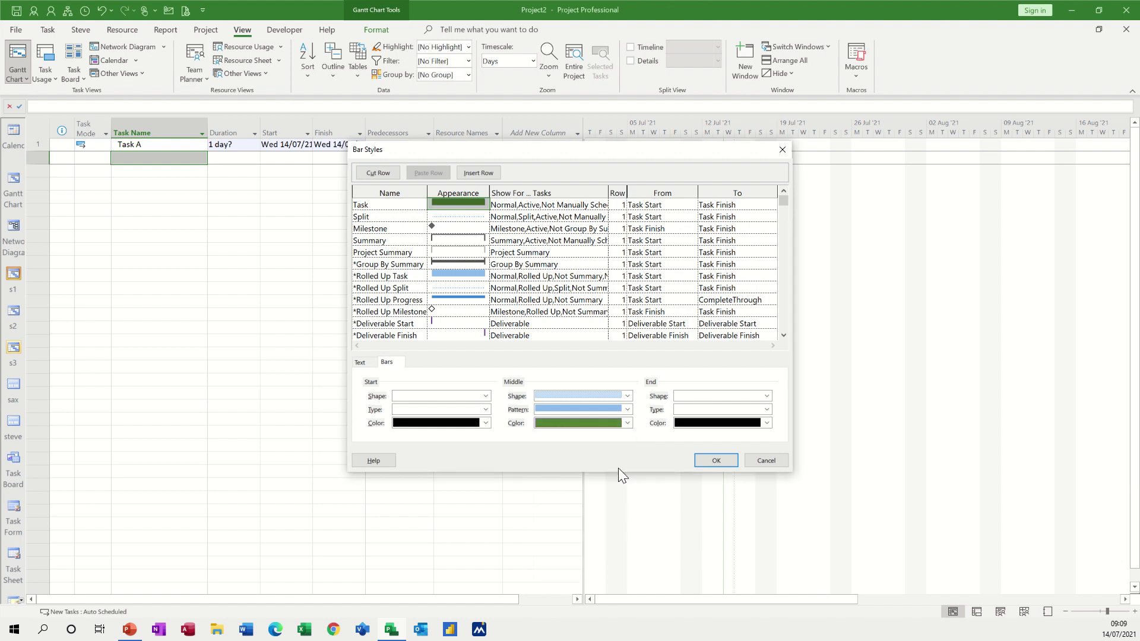
{"action": "left_click", "coordinate": [626, 397]}
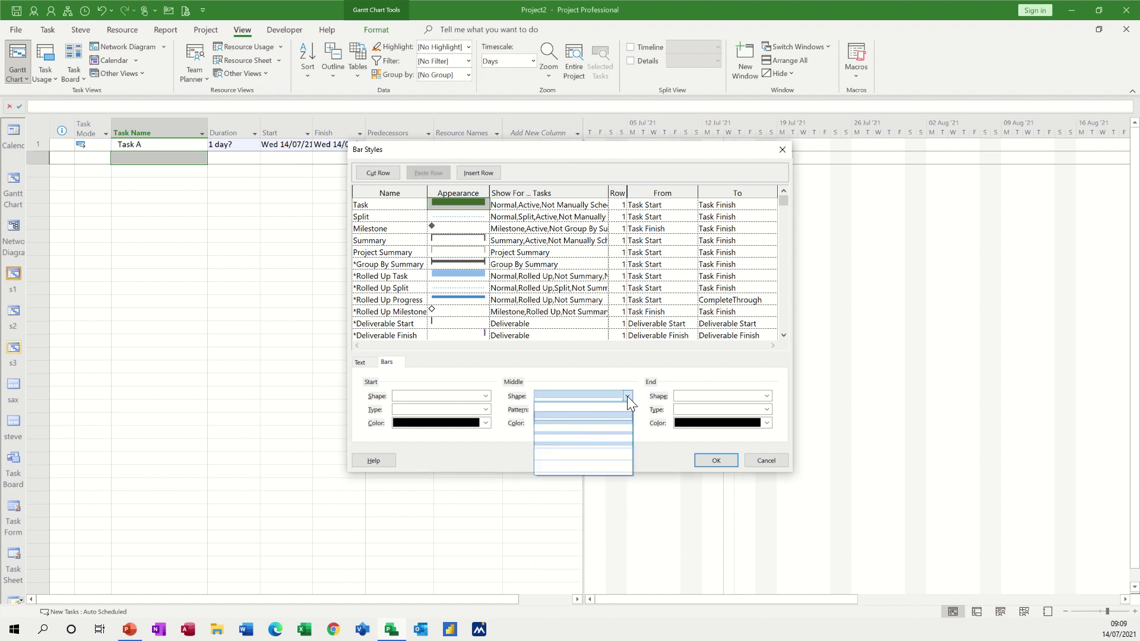
{"action": "left_click", "coordinate": [571, 433]}
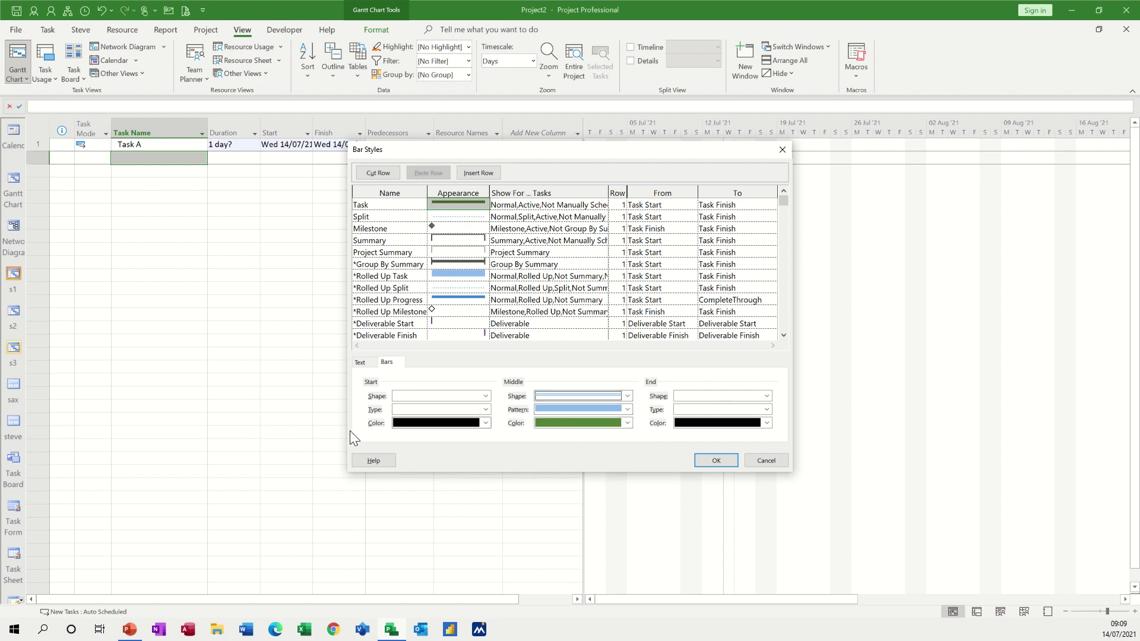
{"action": "left_click", "coordinate": [486, 395]}
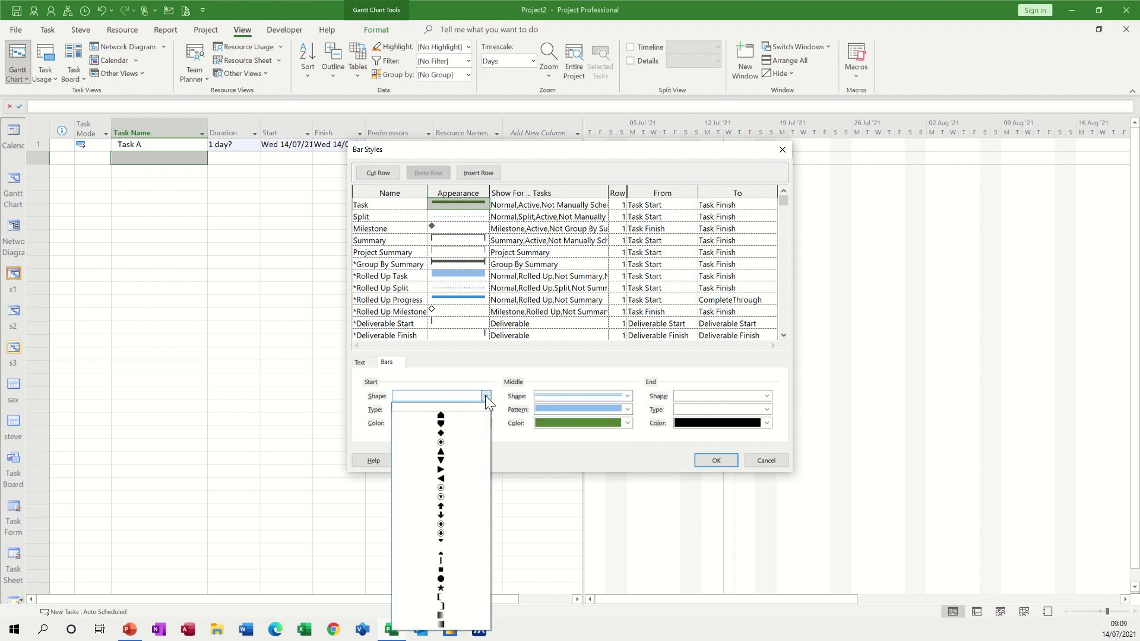
Add red circular start and end markers to the Task bar style.
{"action": "left_click", "coordinate": [441, 489]}
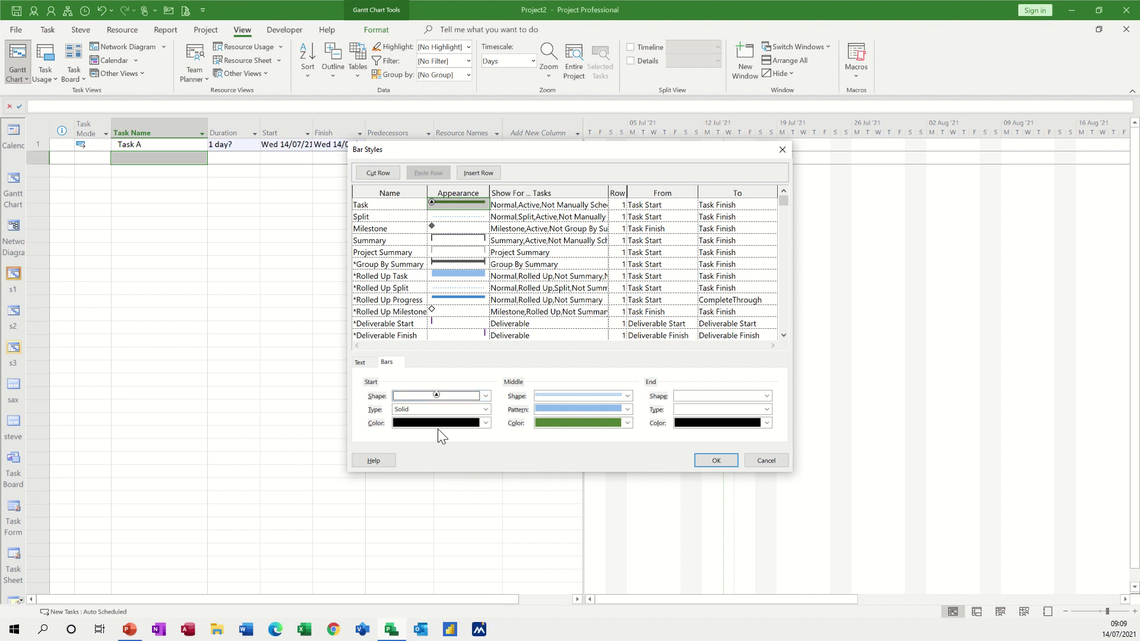
{"action": "left_click", "coordinate": [485, 422]}
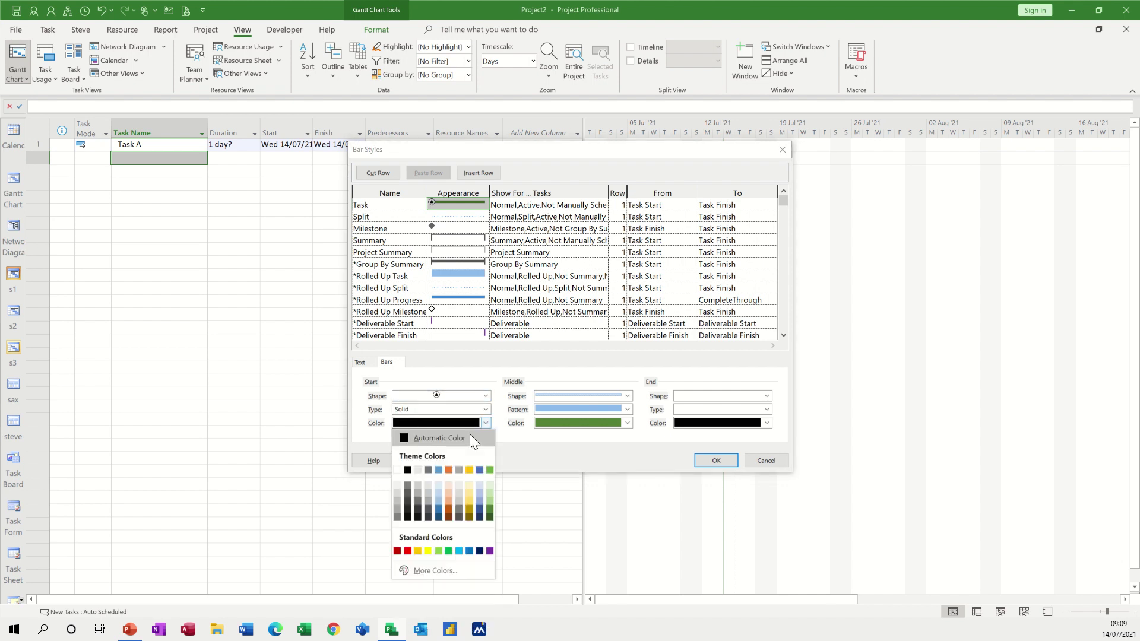
{"action": "left_click", "coordinate": [407, 550]}
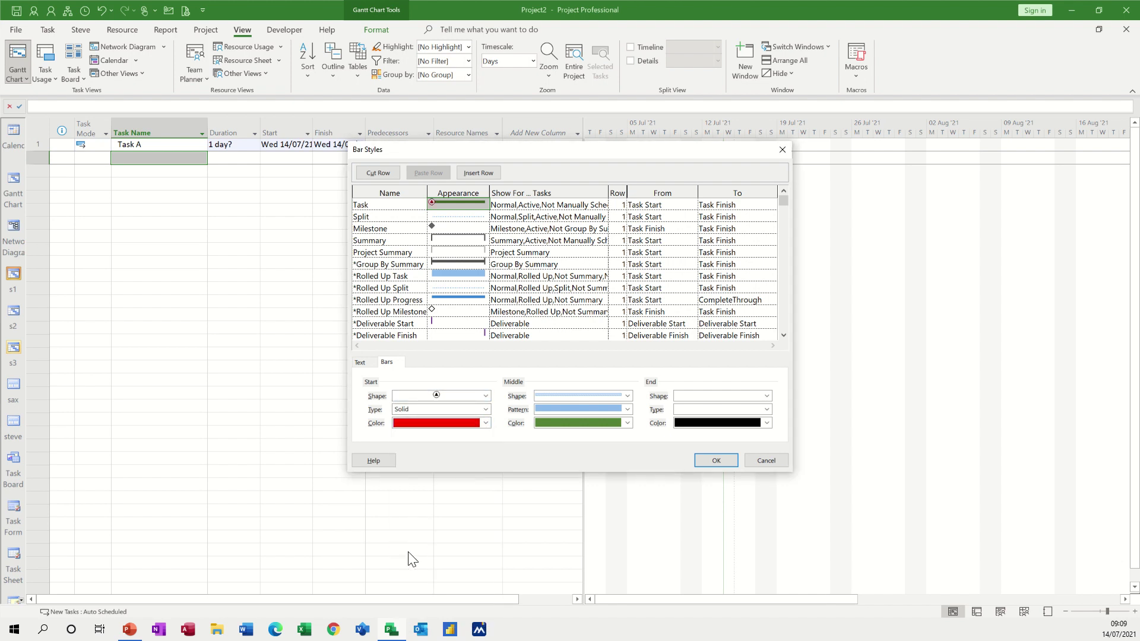
{"action": "left_click", "coordinate": [767, 396]}
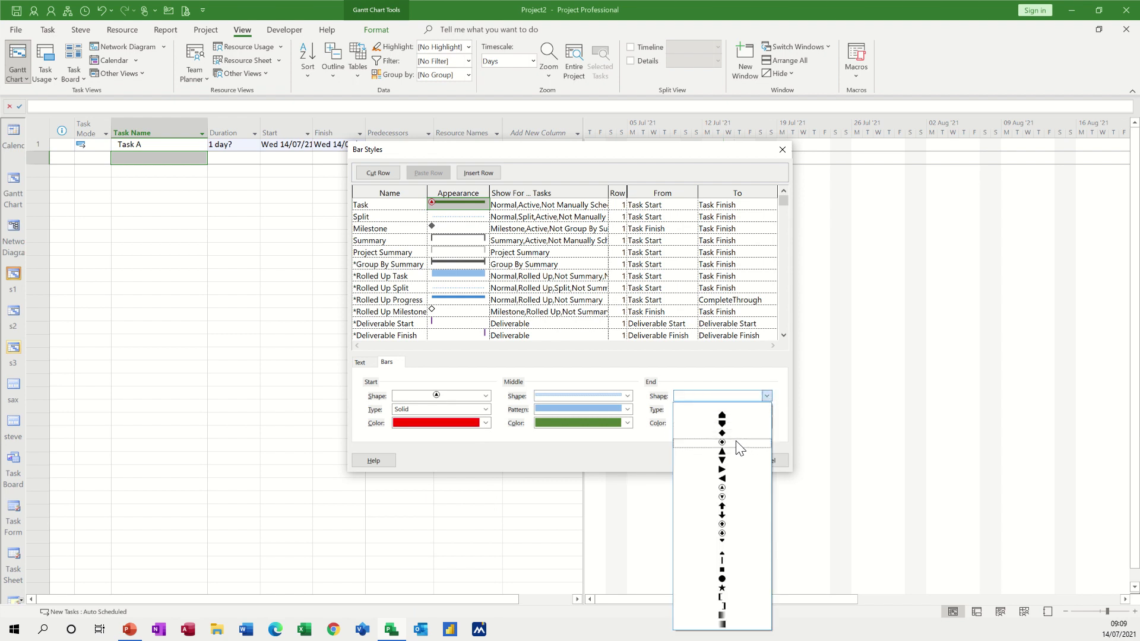
{"action": "left_click", "coordinate": [737, 442]}
{"action": "left_click", "coordinate": [767, 422]}
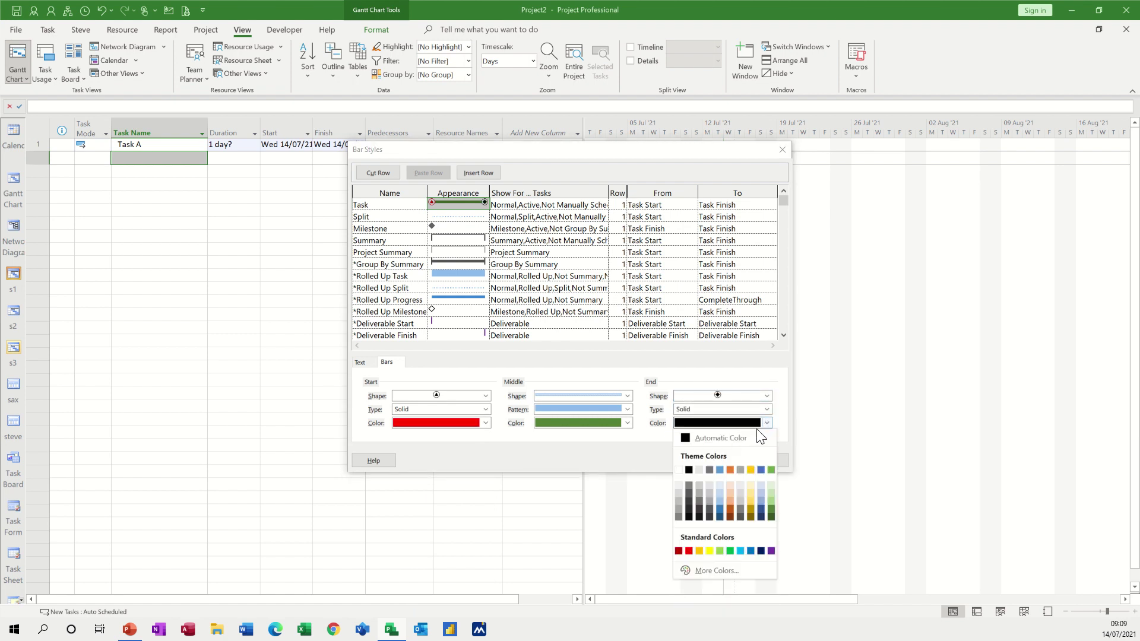
{"action": "left_click", "coordinate": [690, 551]}
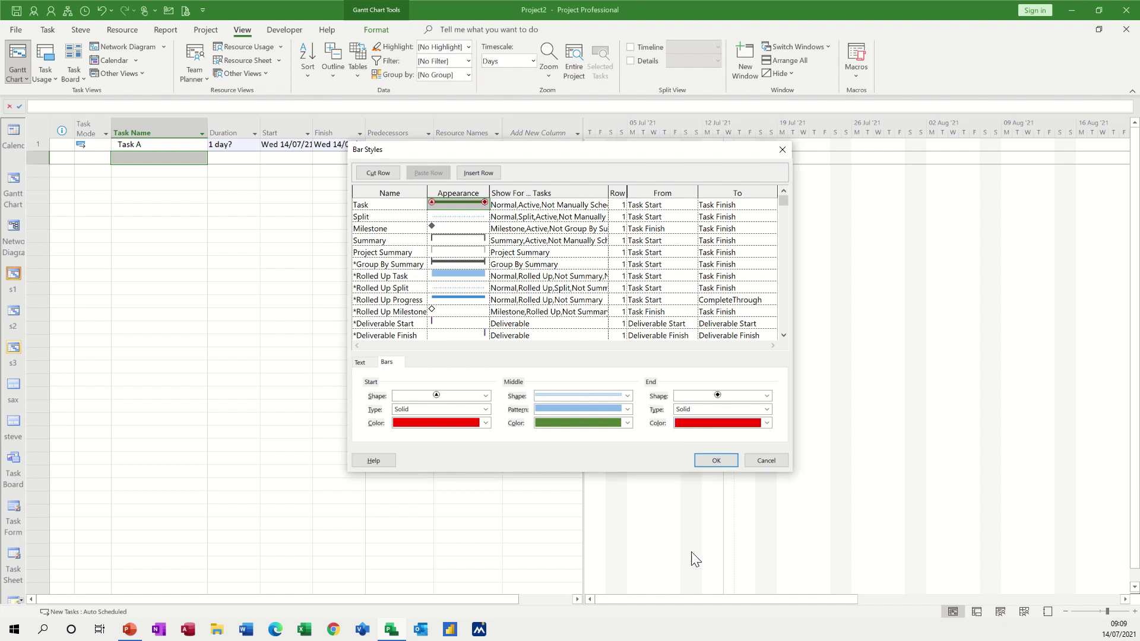
{"action": "left_click", "coordinate": [455, 215]}
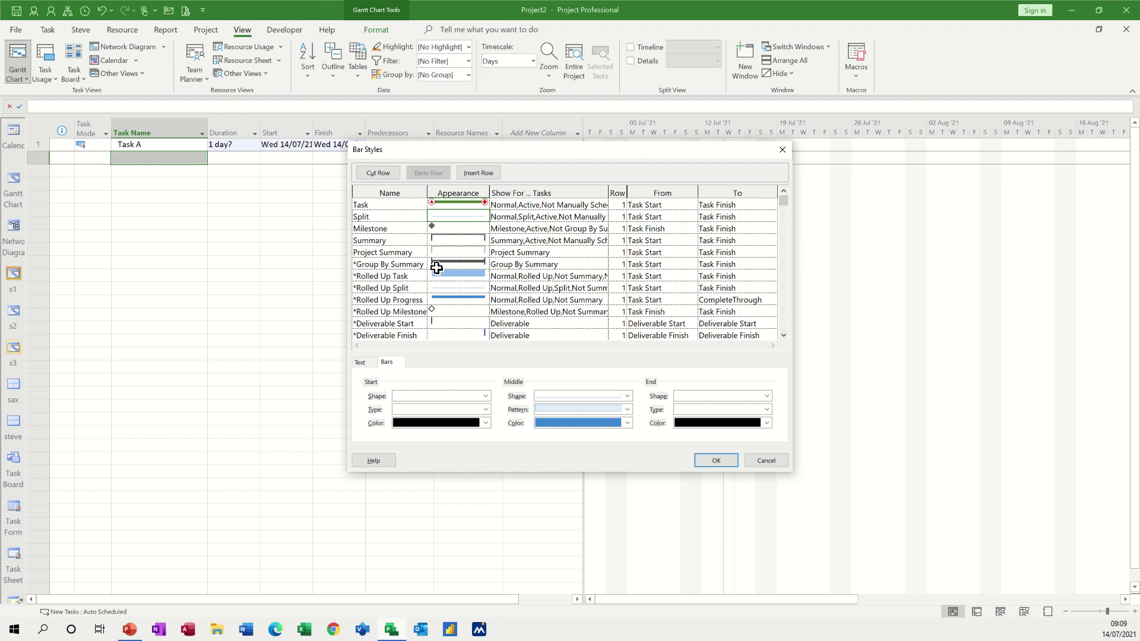
{"action": "left_click", "coordinate": [413, 276]}
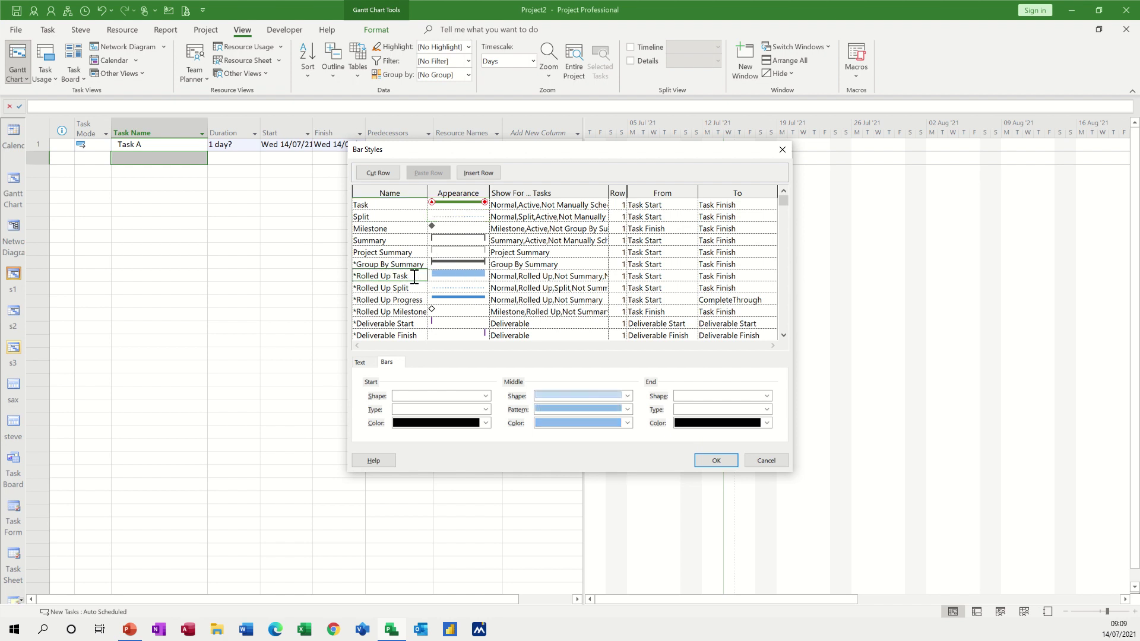
{"action": "left_click", "coordinate": [784, 335]}
{"action": "left_click_drag", "start_coordinate": [783, 337], "coordinate": [782, 333]}
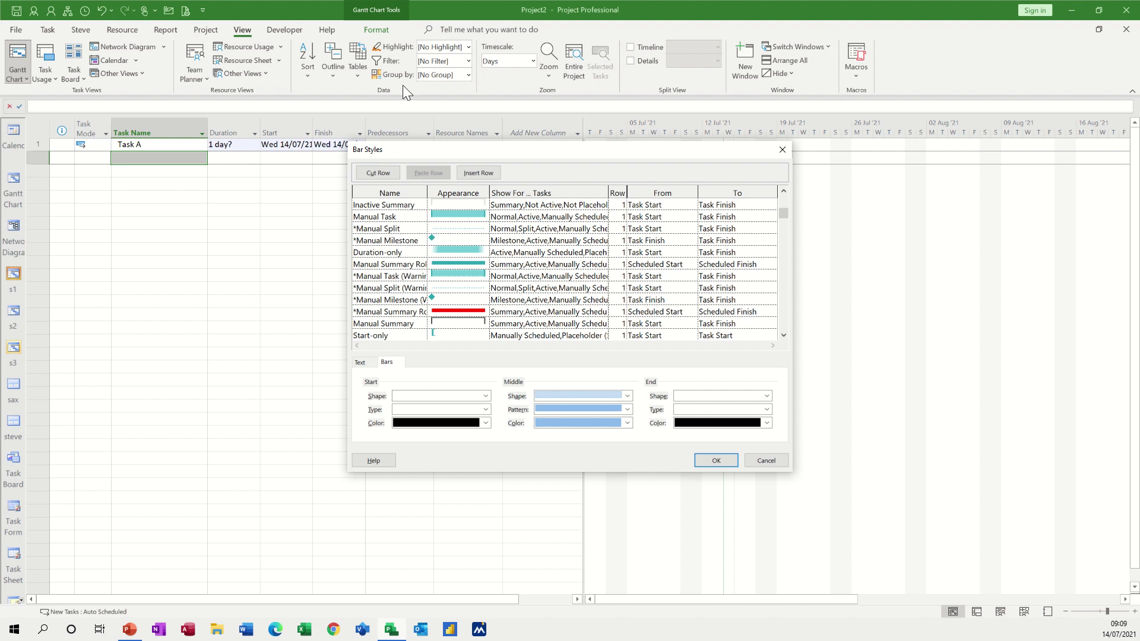
Apply the bar styles, set Task A's duration to 4 days, and compare Gantt Chart with s3.
{"action": "left_click", "coordinate": [710, 461]}
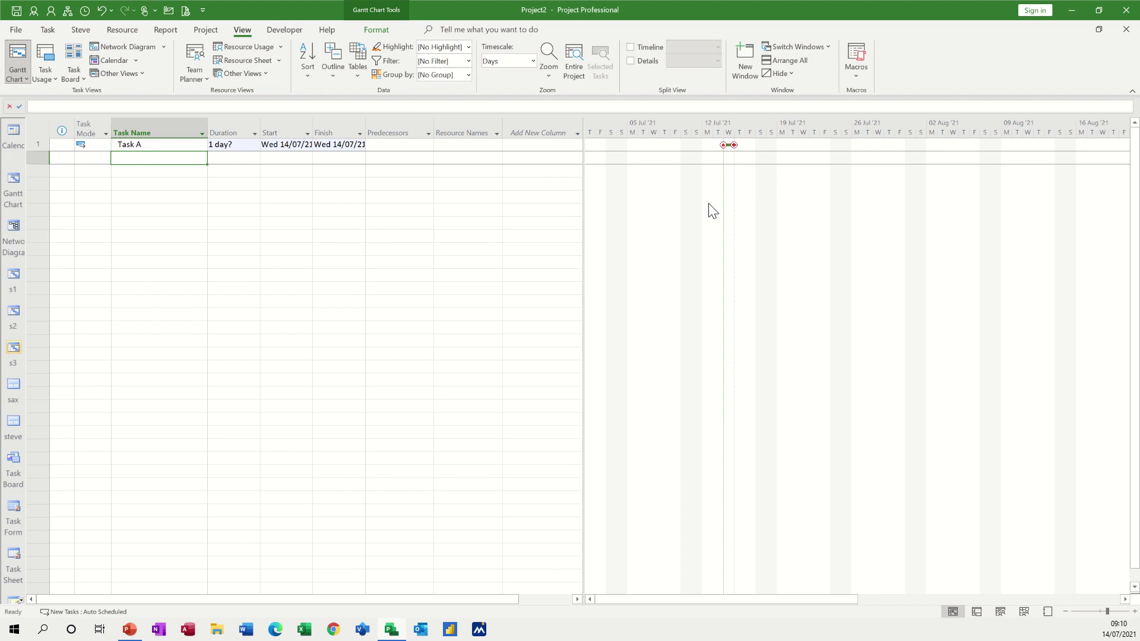
{"action": "left_click", "coordinate": [257, 144]}
{"action": "left_click", "coordinate": [224, 145]}
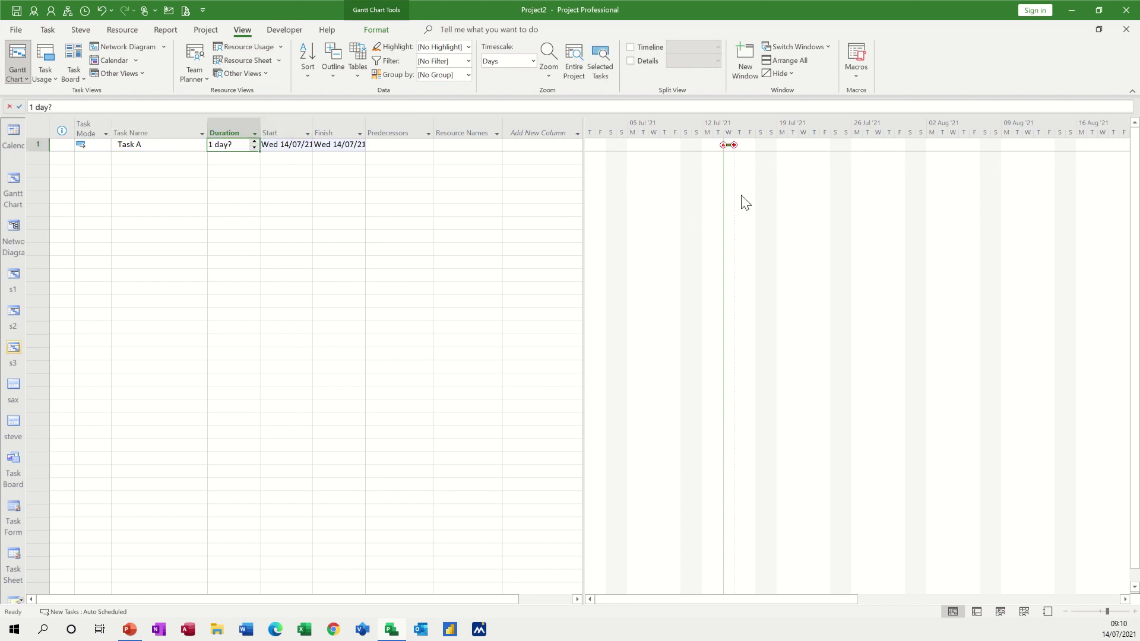
{"action": "type", "text": "4"}
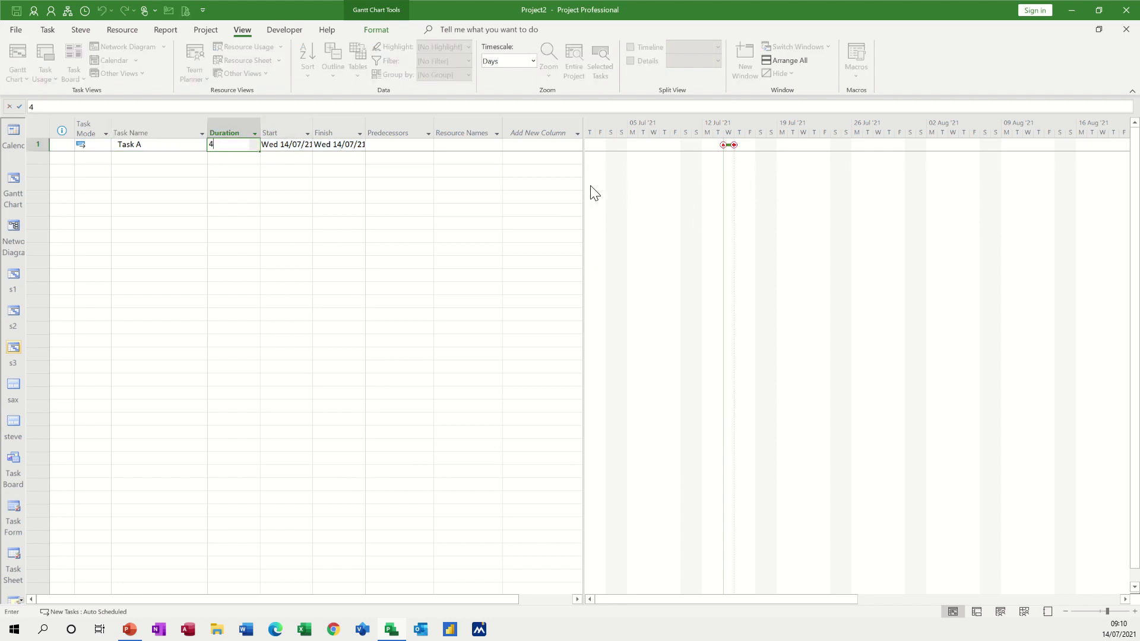
{"action": "left_click", "coordinate": [247, 171]}
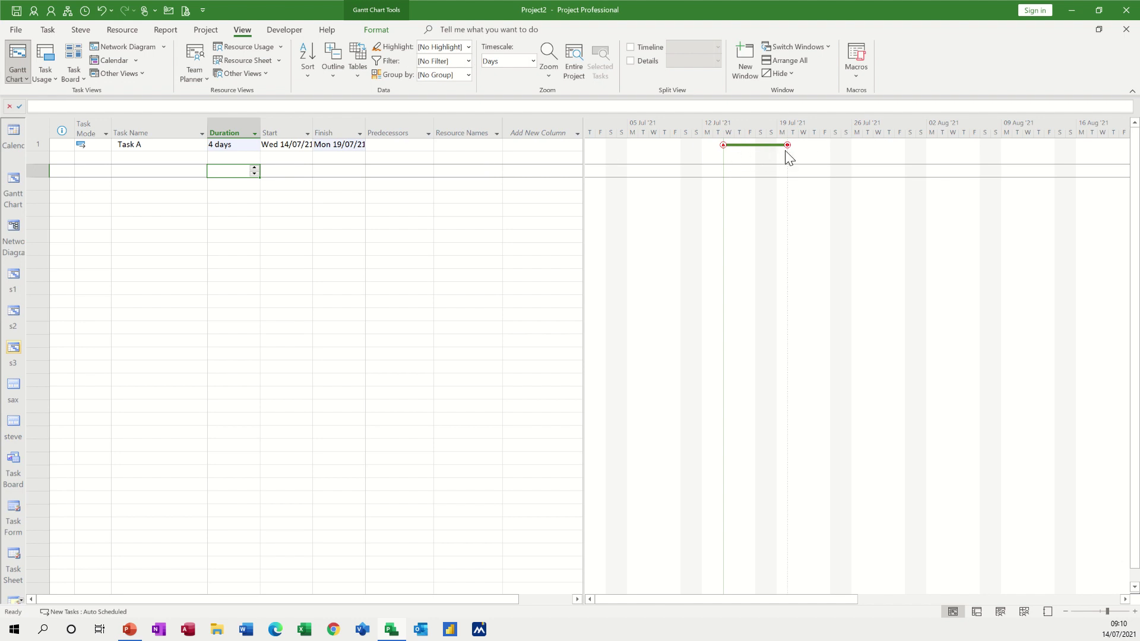
{"action": "left_click", "coordinate": [15, 180]}
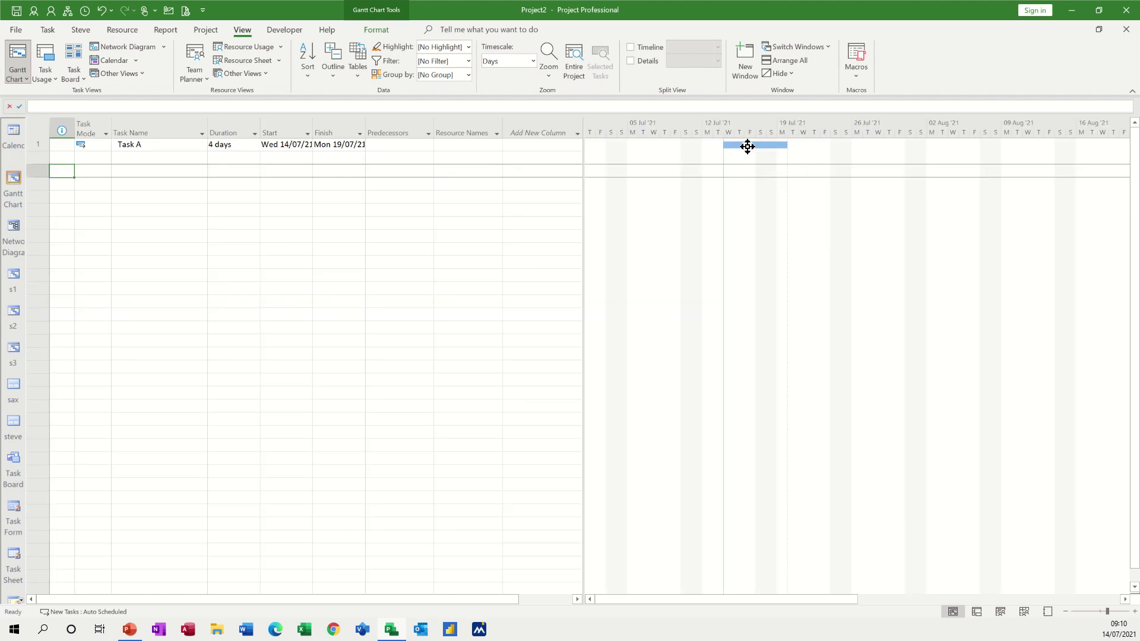
{"action": "left_click", "coordinate": [15, 352]}
Start a new combination view from the More Views list.
{"action": "left_click", "coordinate": [143, 72]}
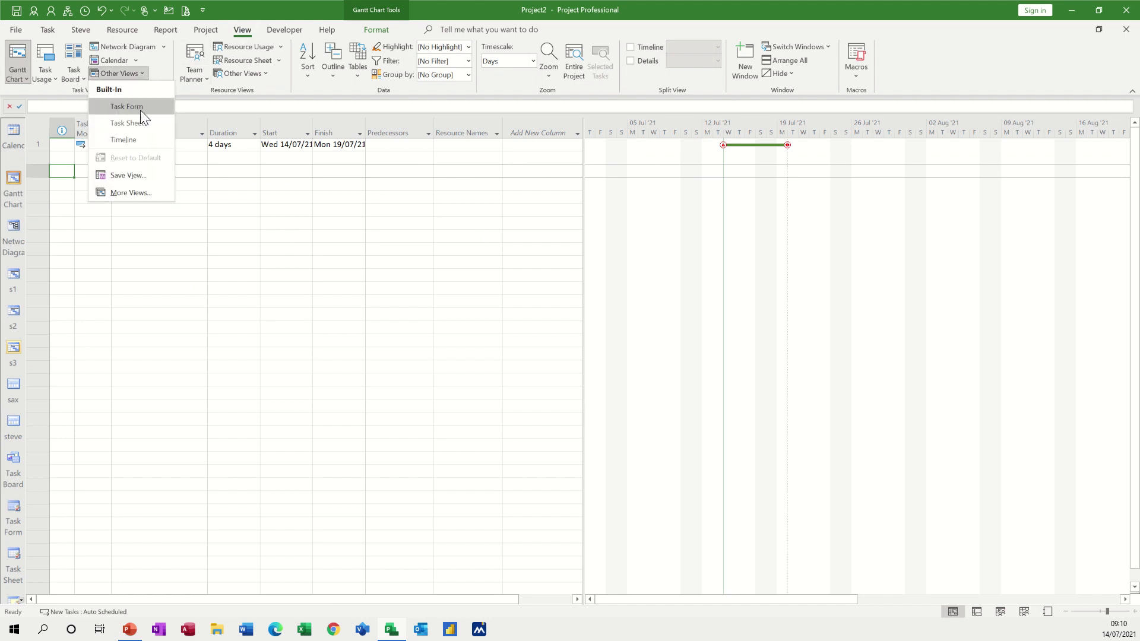
{"action": "left_click", "coordinate": [127, 193]}
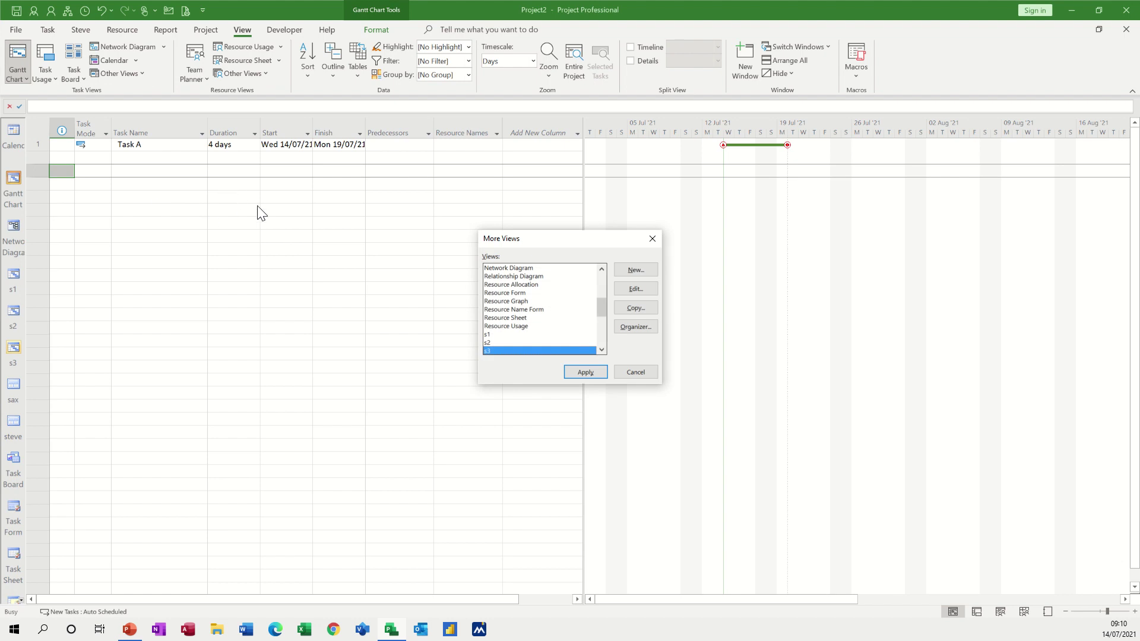
{"action": "left_click_drag", "start_coordinate": [529, 241], "coordinate": [274, 201]}
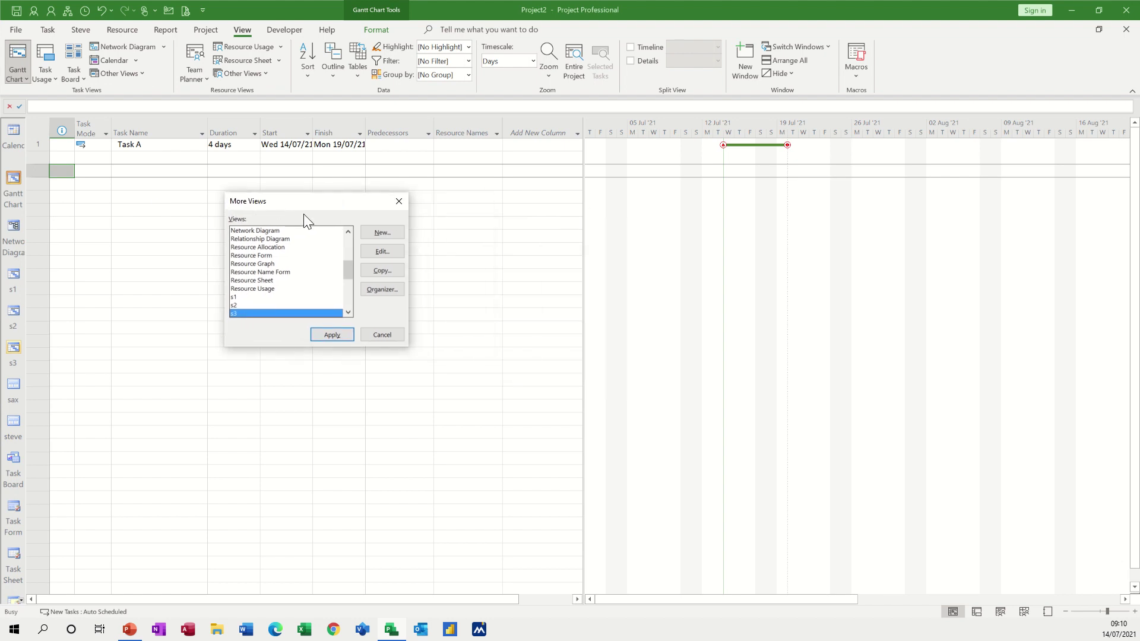
{"action": "left_click", "coordinate": [375, 233]}
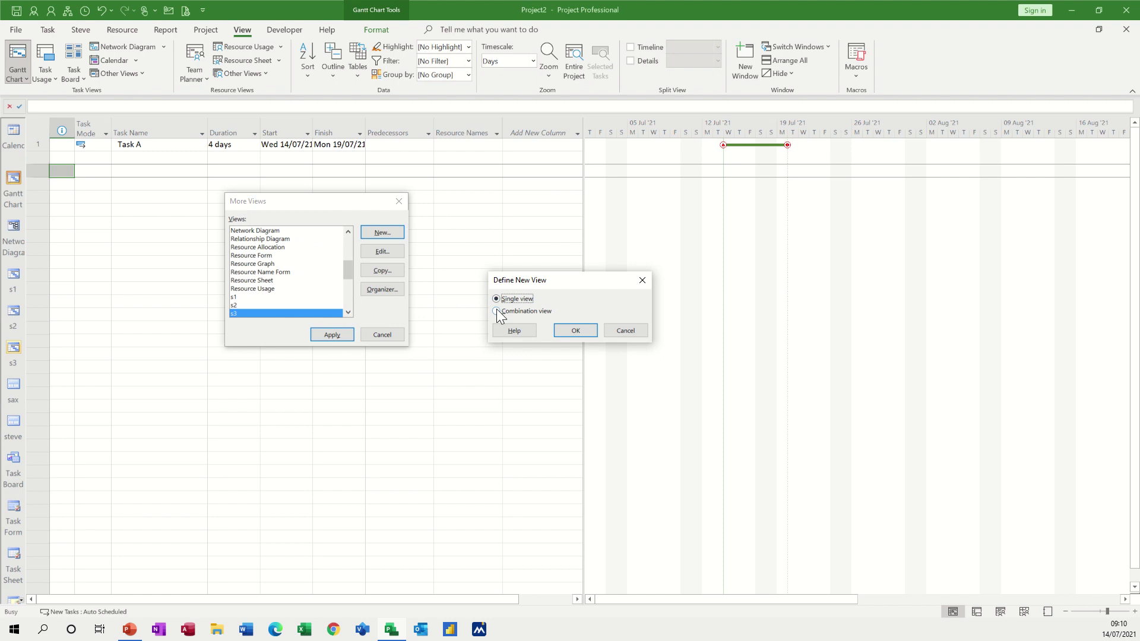
{"action": "left_click", "coordinate": [496, 311]}
{"action": "left_click", "coordinate": [575, 330]}
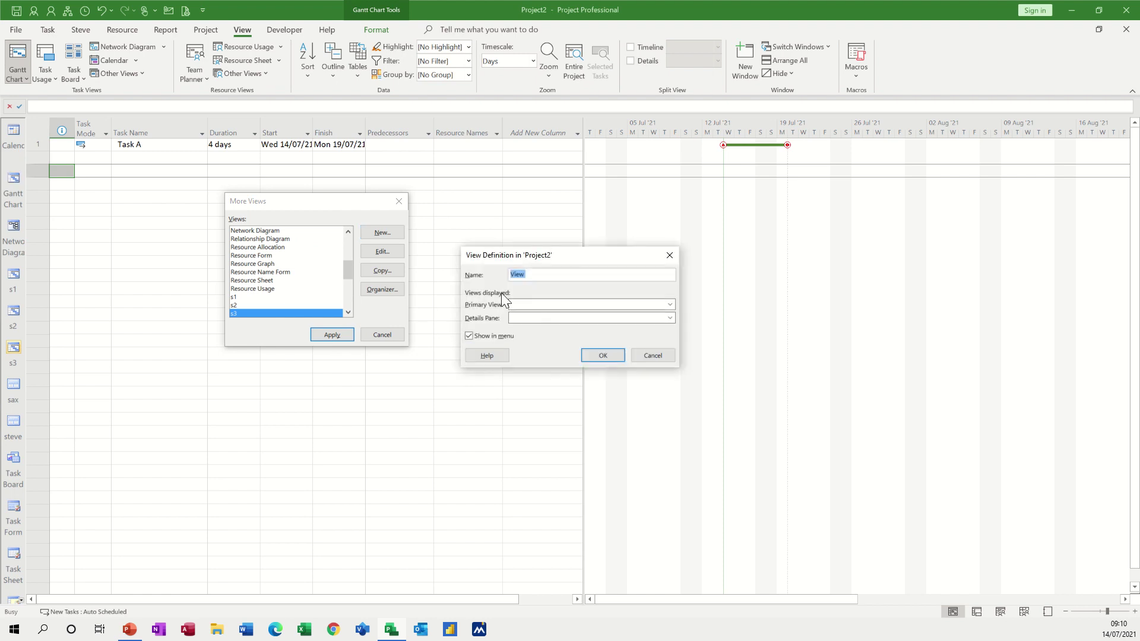
Name it s4 with Detail Gantt as primary view and Resource Graph as details pane.
{"action": "type", "text": "s4"}
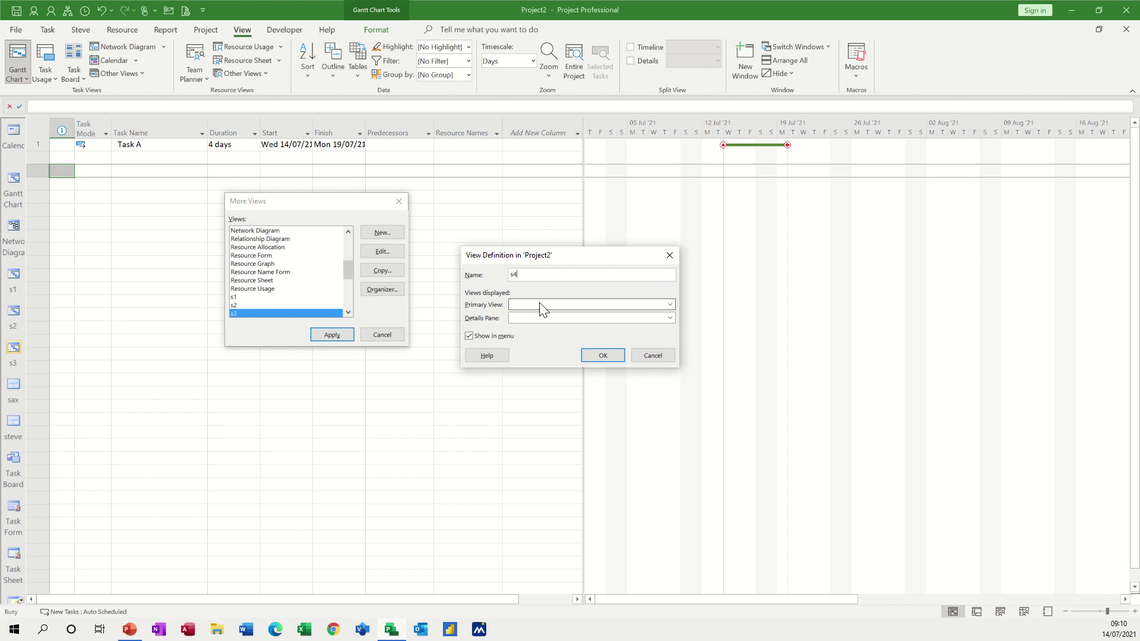
{"action": "left_click", "coordinate": [538, 304]}
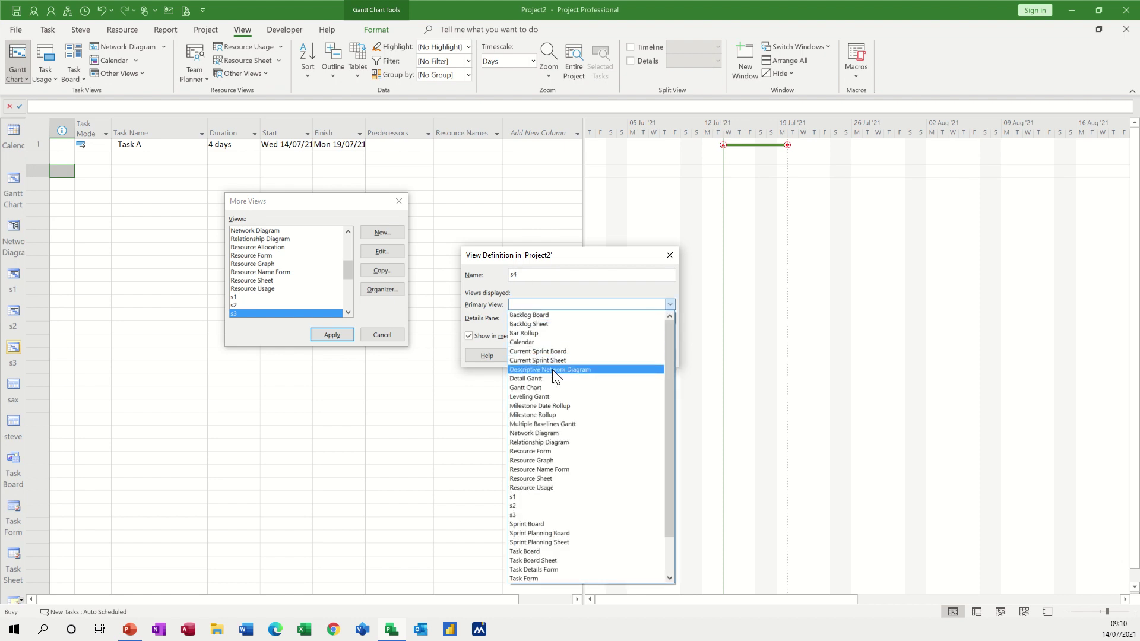
{"action": "left_click", "coordinate": [544, 381]}
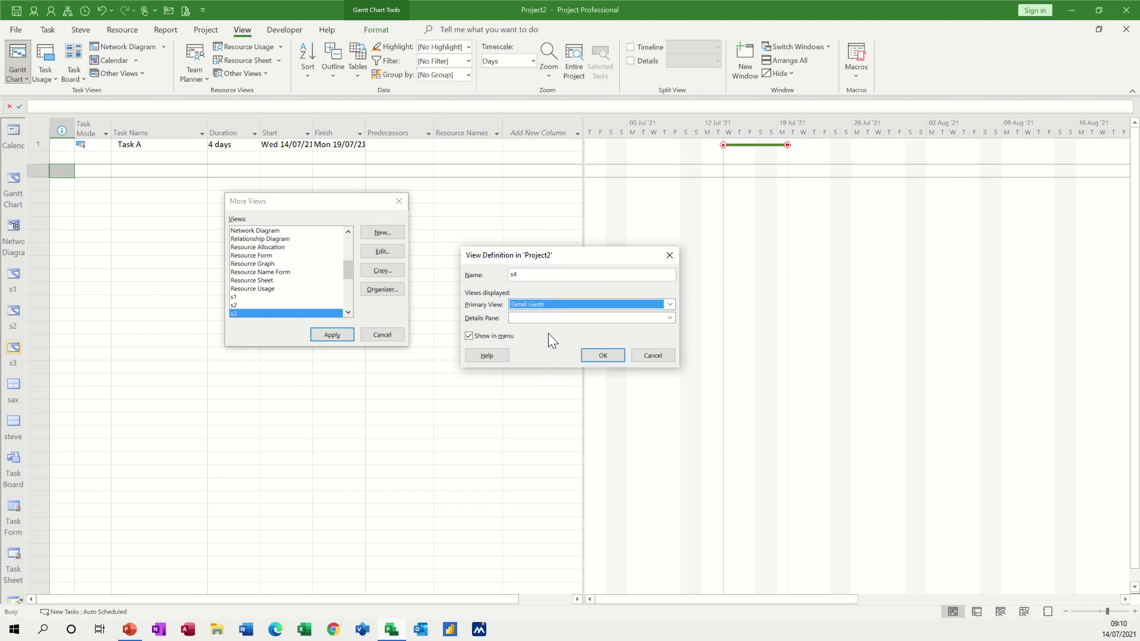
{"action": "left_click", "coordinate": [527, 318]}
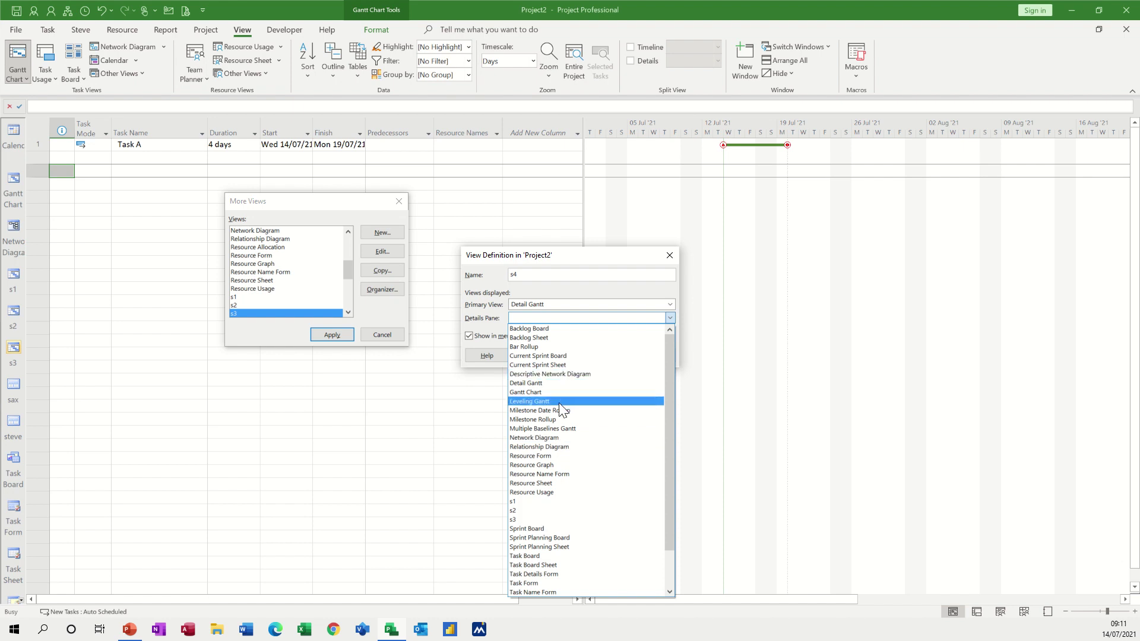
{"action": "scroll", "coordinate": [557, 390], "scroll_direction": "down", "scroll_amount": 2}
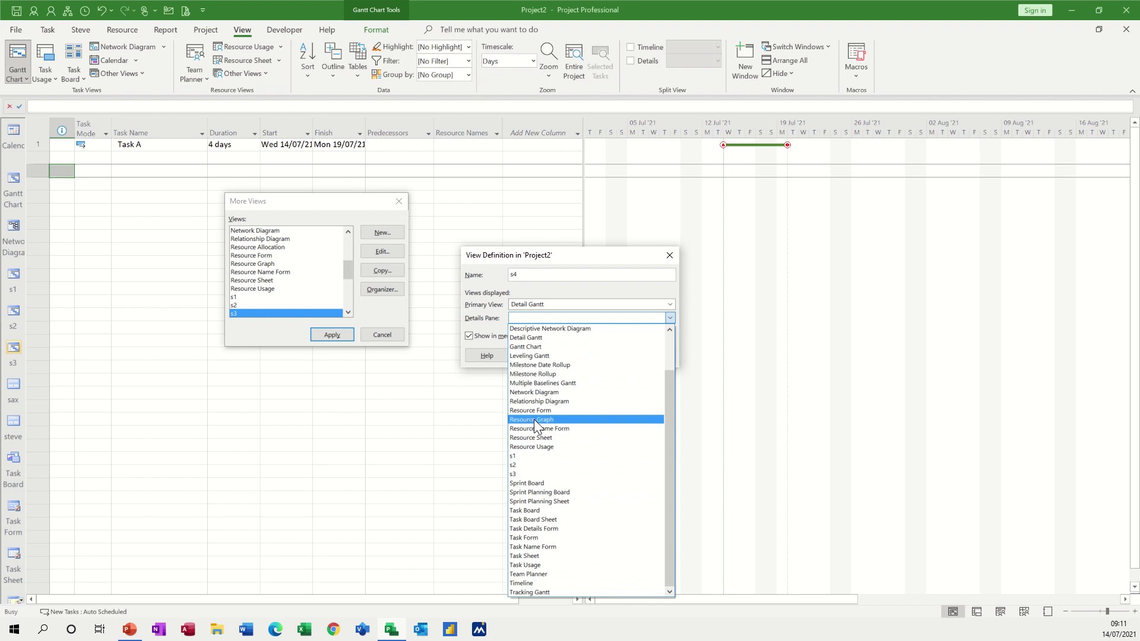
{"action": "scroll", "coordinate": [550, 392], "scroll_direction": "up", "scroll_amount": 2}
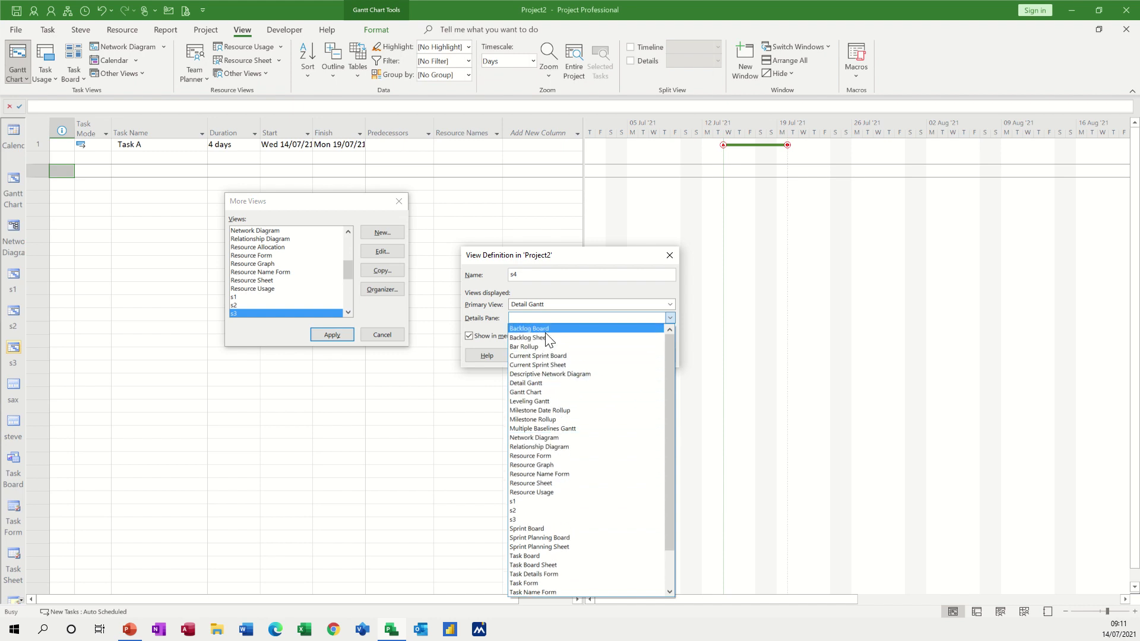
{"action": "left_click", "coordinate": [533, 466]}
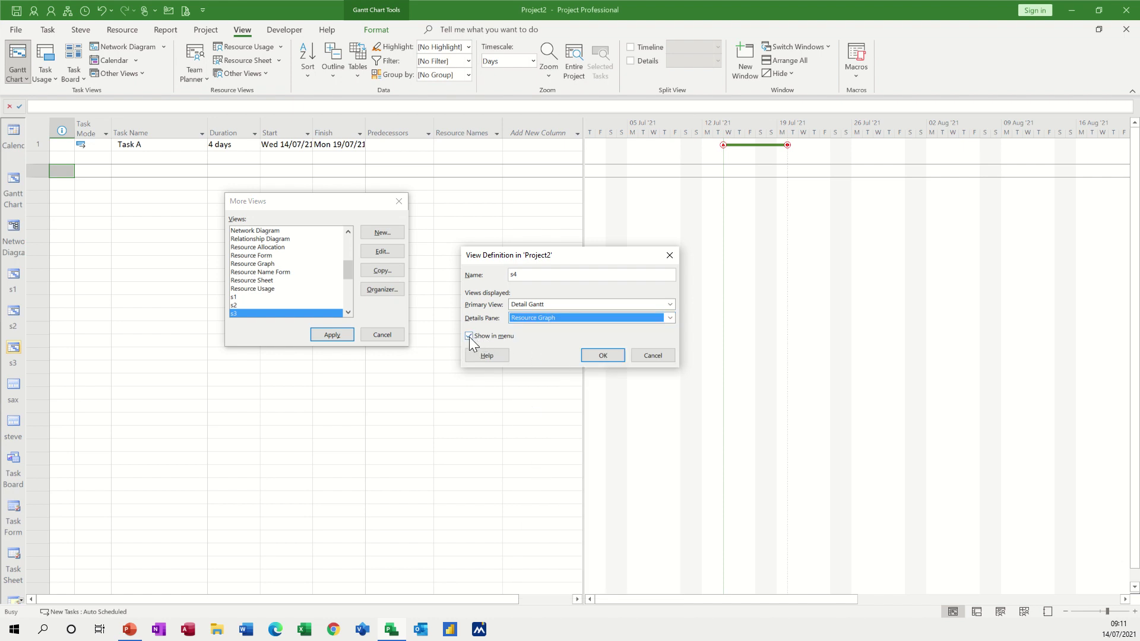
{"action": "left_click", "coordinate": [591, 357]}
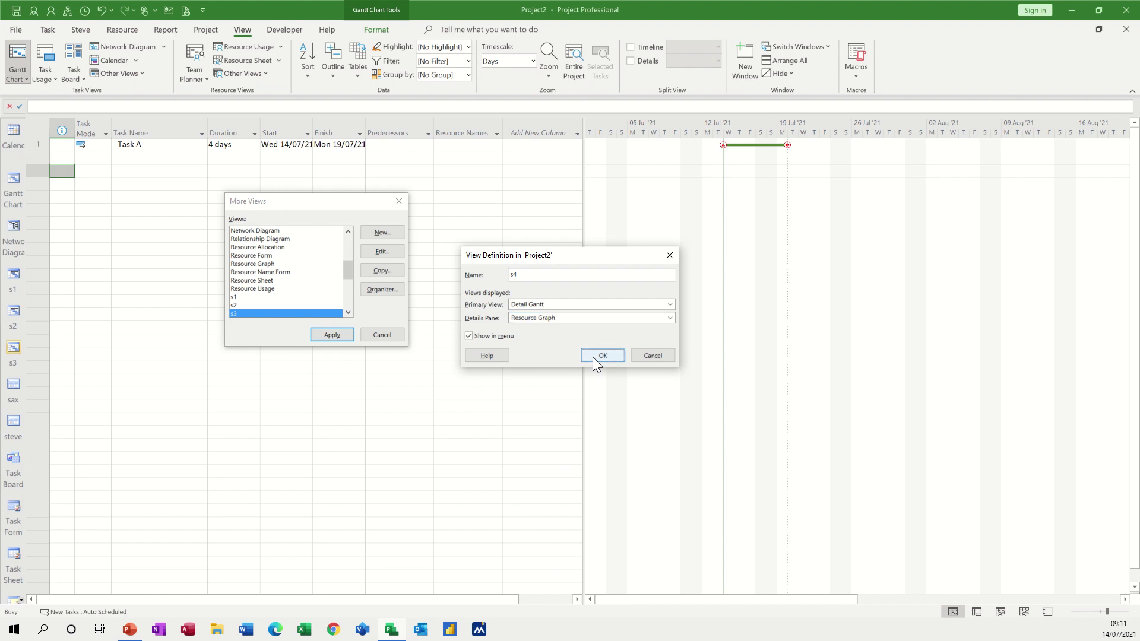
Apply the s4 view and enter Task A as the first task.
{"action": "left_click", "coordinate": [331, 335]}
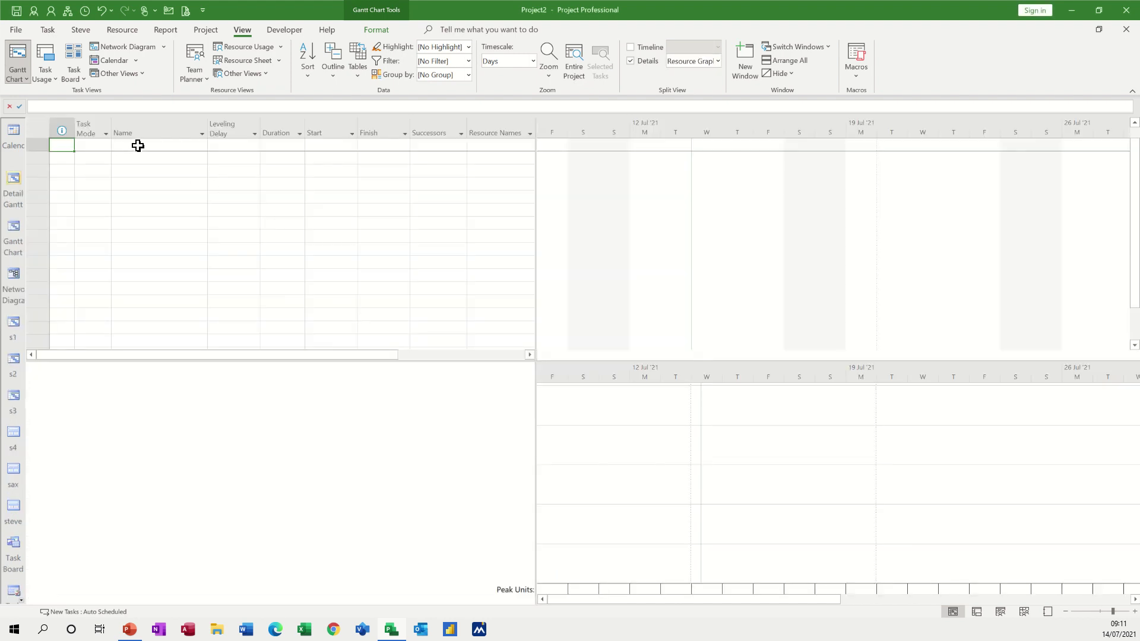
{"action": "left_click", "coordinate": [138, 146]}
{"action": "type", "text": "Task A"}
{"action": "key", "text": "Return"}
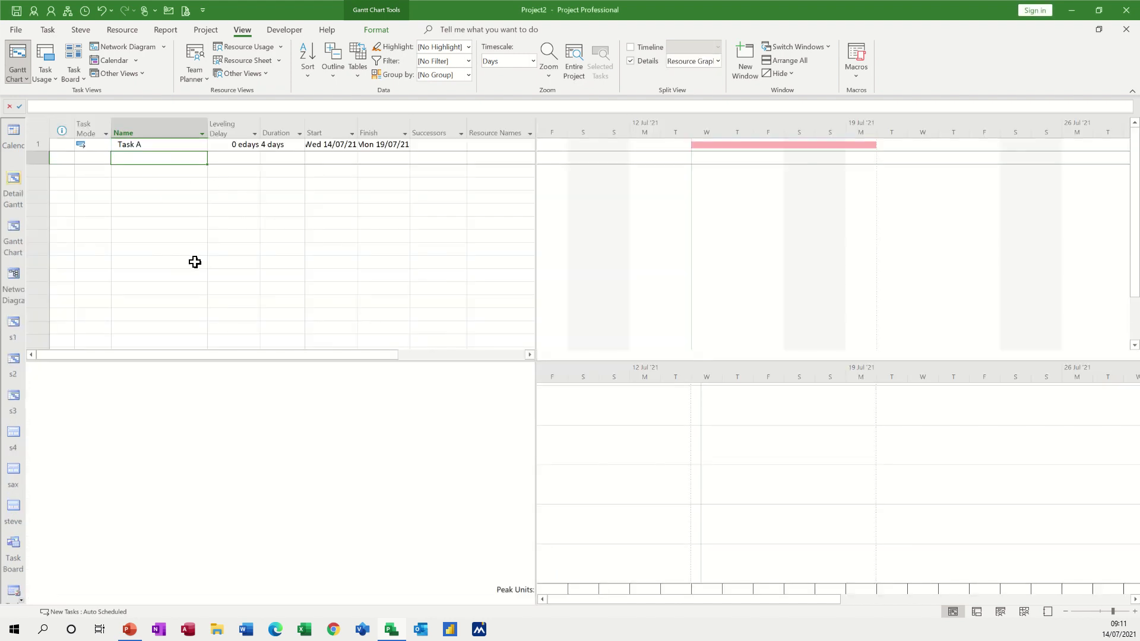
{"action": "left_click", "coordinate": [150, 145]}
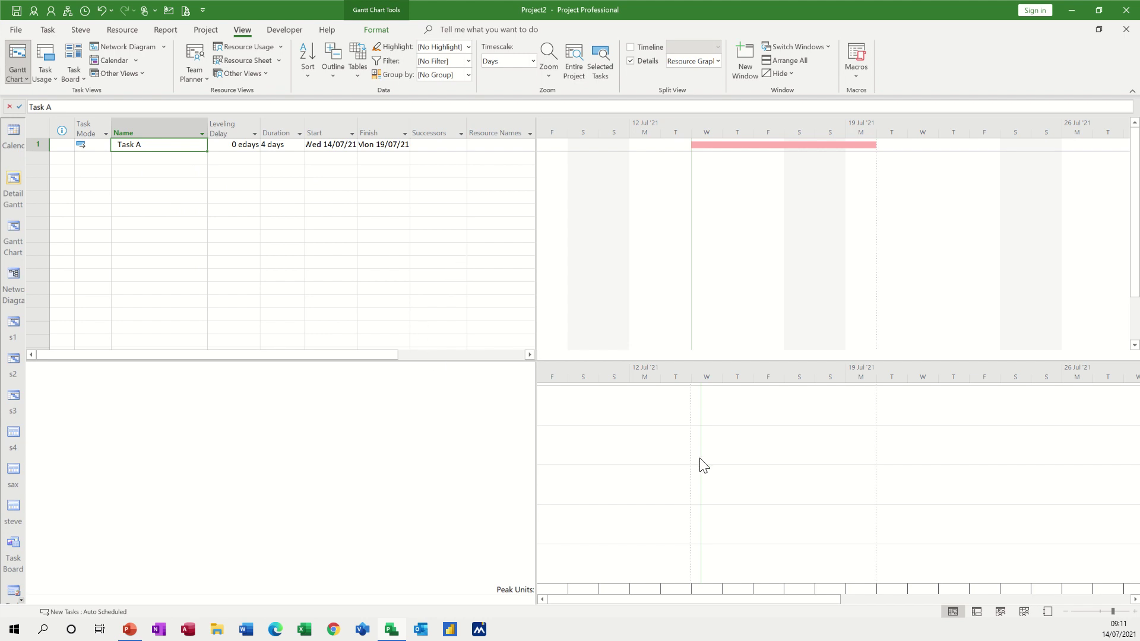
Add a work resource on the Resource Sheet with a £10.00/hr standard rate.
{"action": "left_click", "coordinate": [1024, 611]}
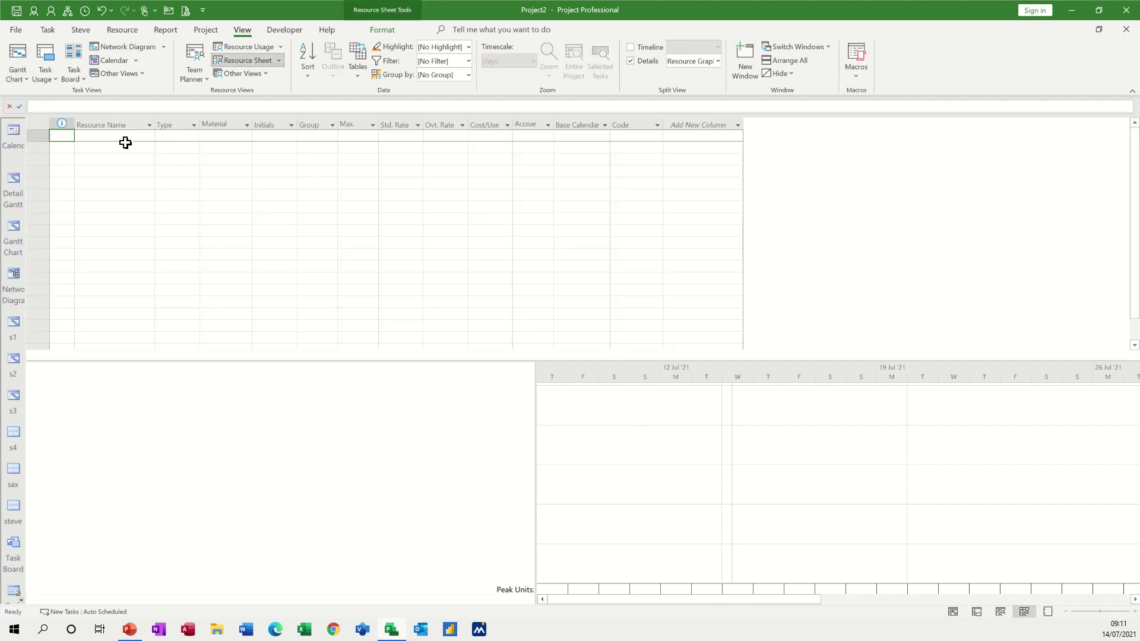
{"action": "left_click", "coordinate": [124, 140]}
{"action": "type", "text": "Bob"}
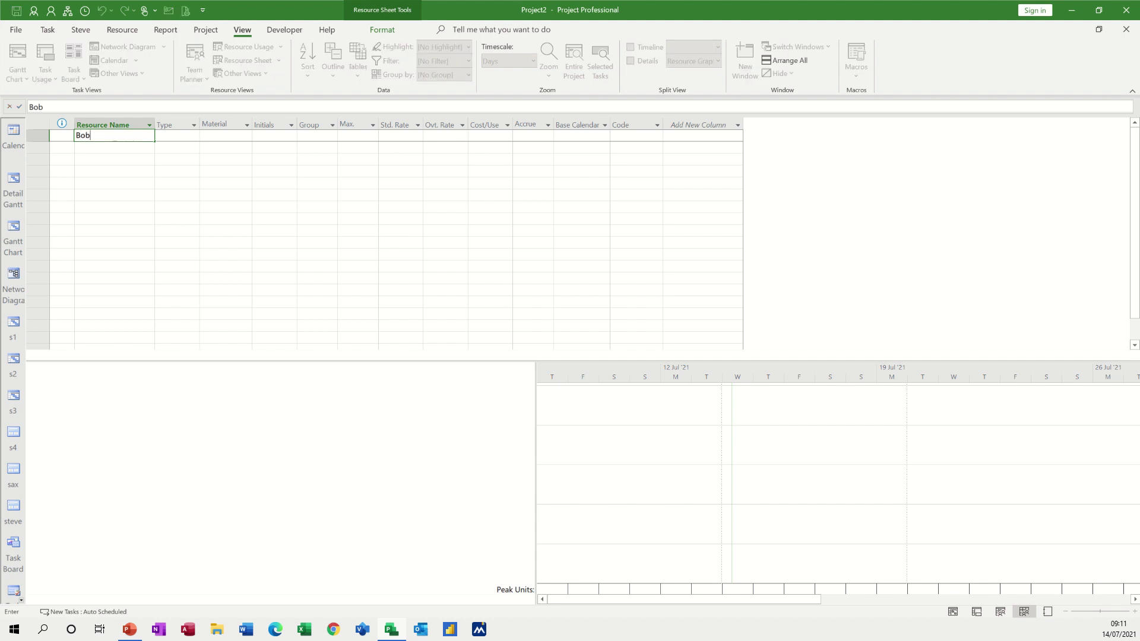
{"action": "key", "text": "Return"}
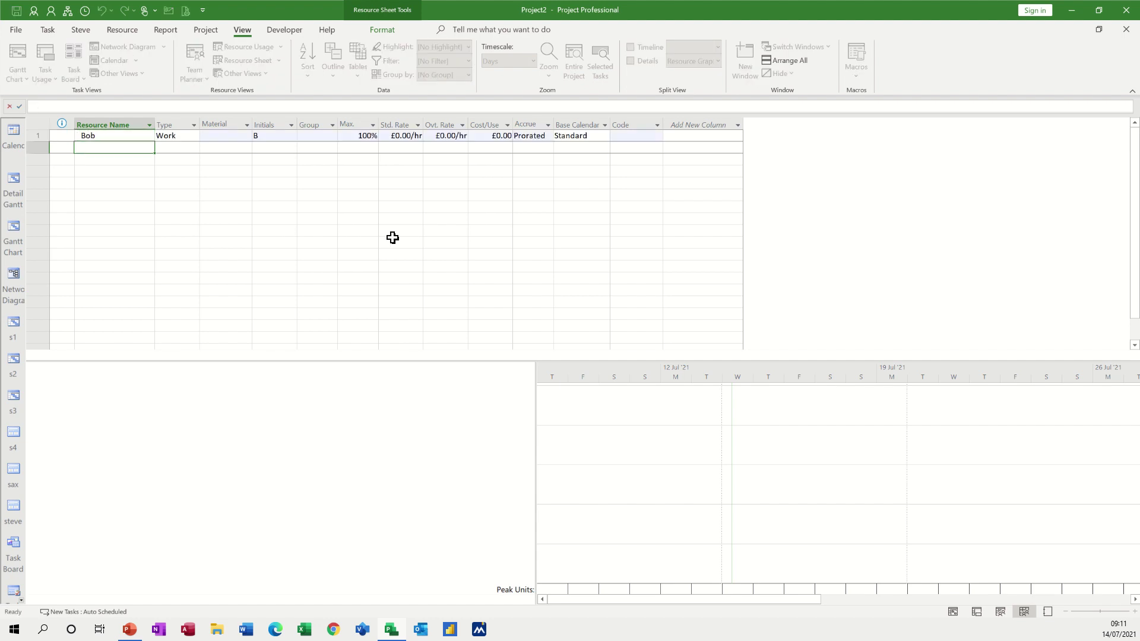
{"action": "left_click", "coordinate": [390, 136]}
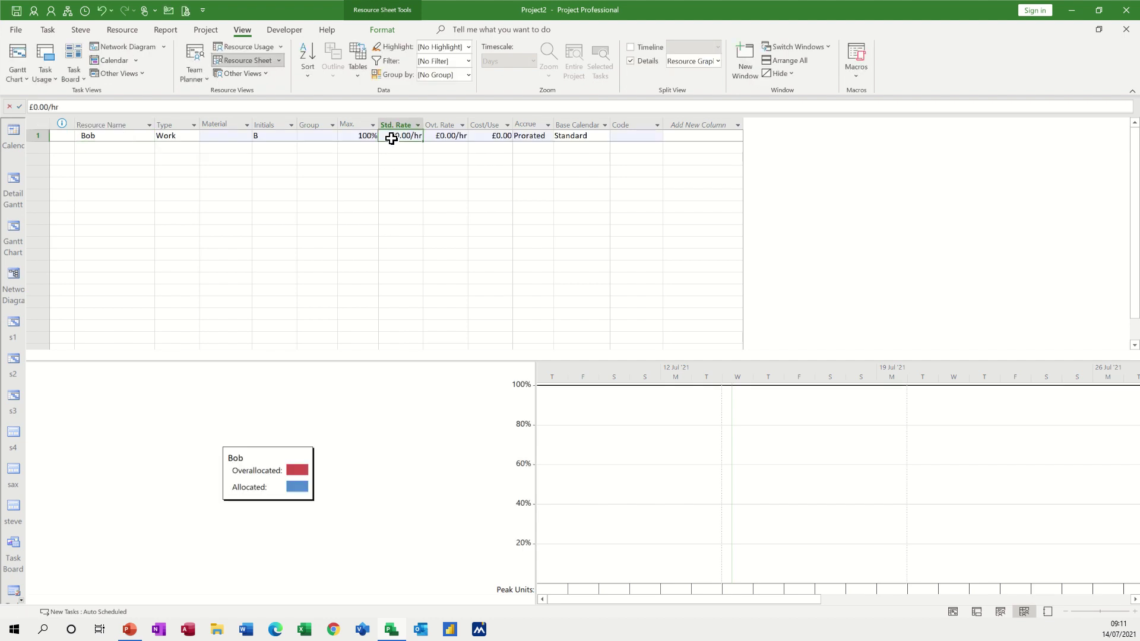
{"action": "type", "text": "10"}
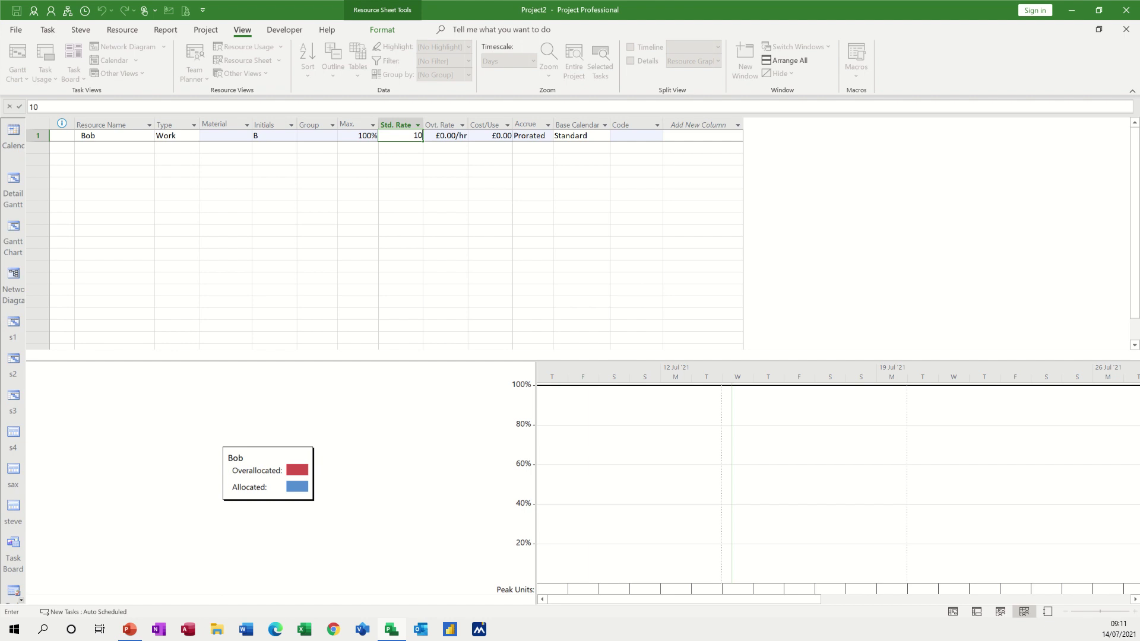
{"action": "left_click", "coordinate": [218, 243]}
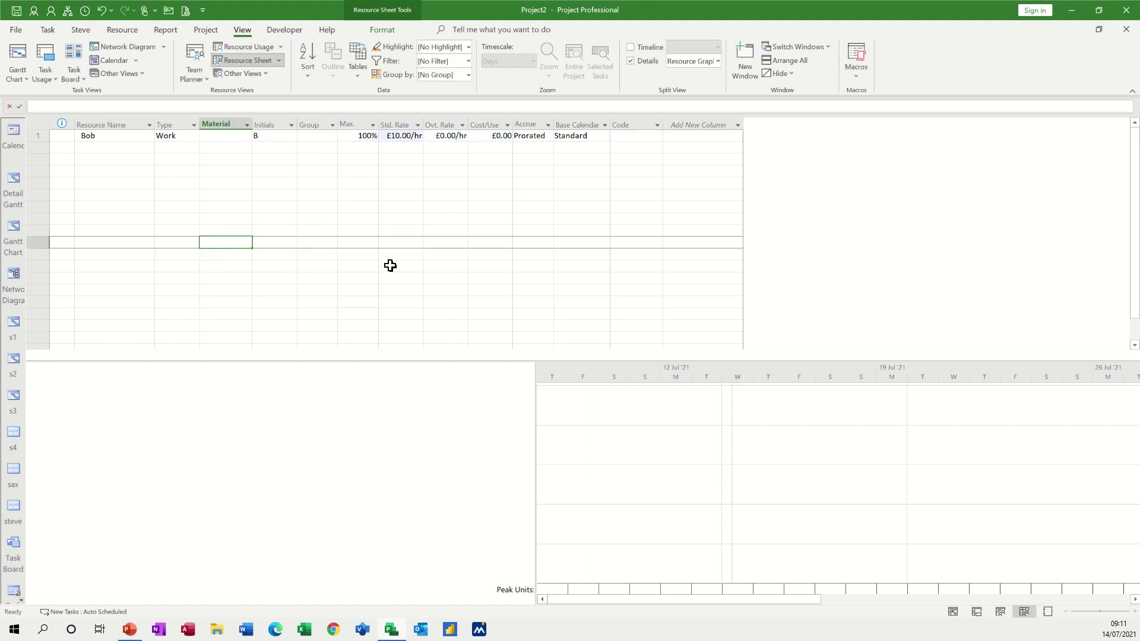
Show Task A in the Detail Gantt view and close the lower resource pane.
{"action": "left_click", "coordinate": [14, 184]}
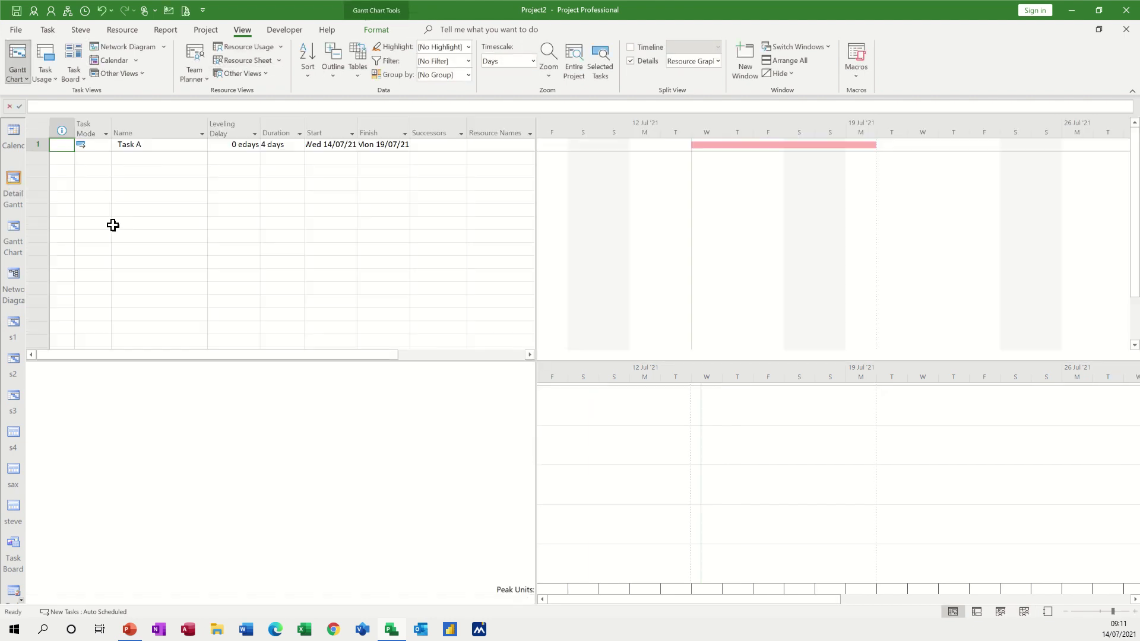
{"action": "left_click", "coordinate": [162, 144]}
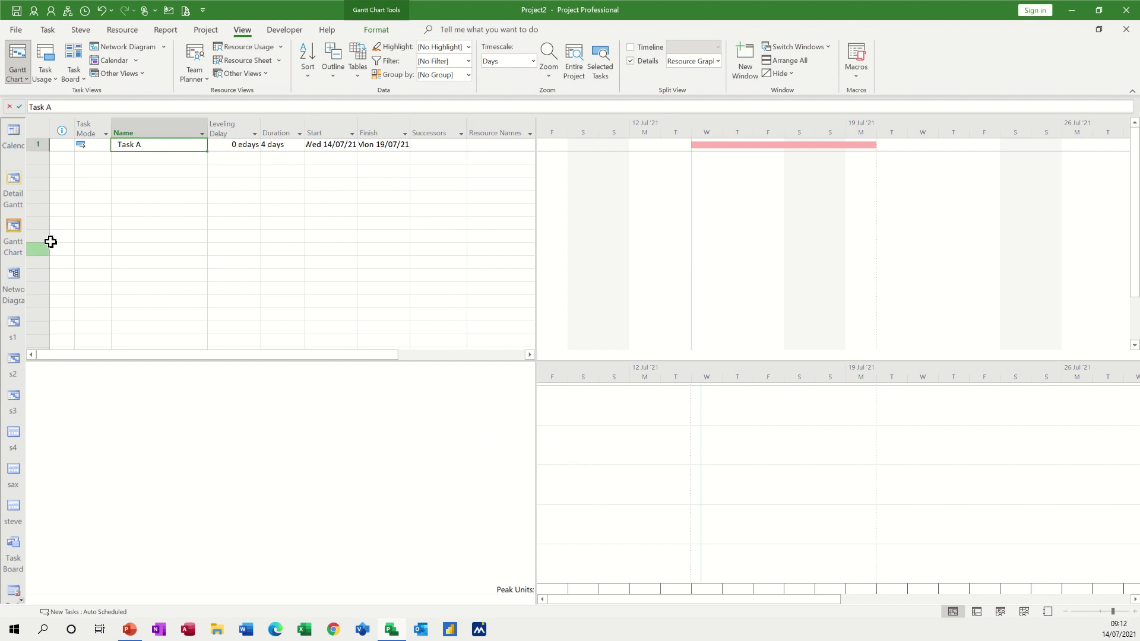
{"action": "left_click", "coordinate": [631, 60]}
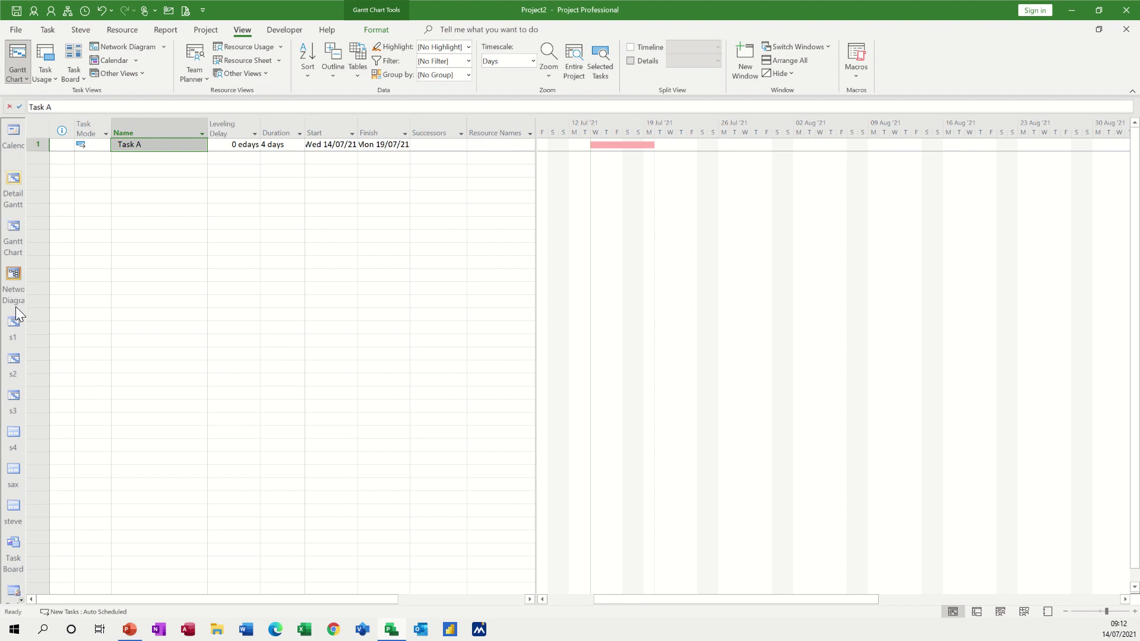
In the s4 view, assign the new resource to Task A via Resource Names.
{"action": "left_click", "coordinate": [14, 435]}
{"action": "left_click", "coordinate": [147, 147]}
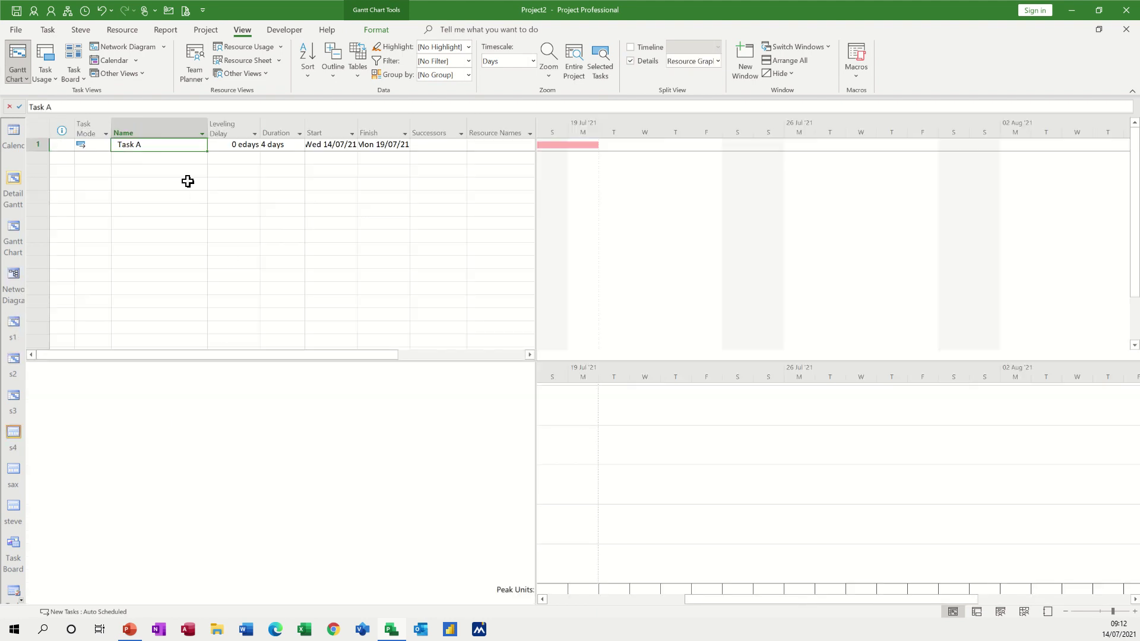
{"action": "left_click_drag", "start_coordinate": [747, 598], "coordinate": [658, 598]}
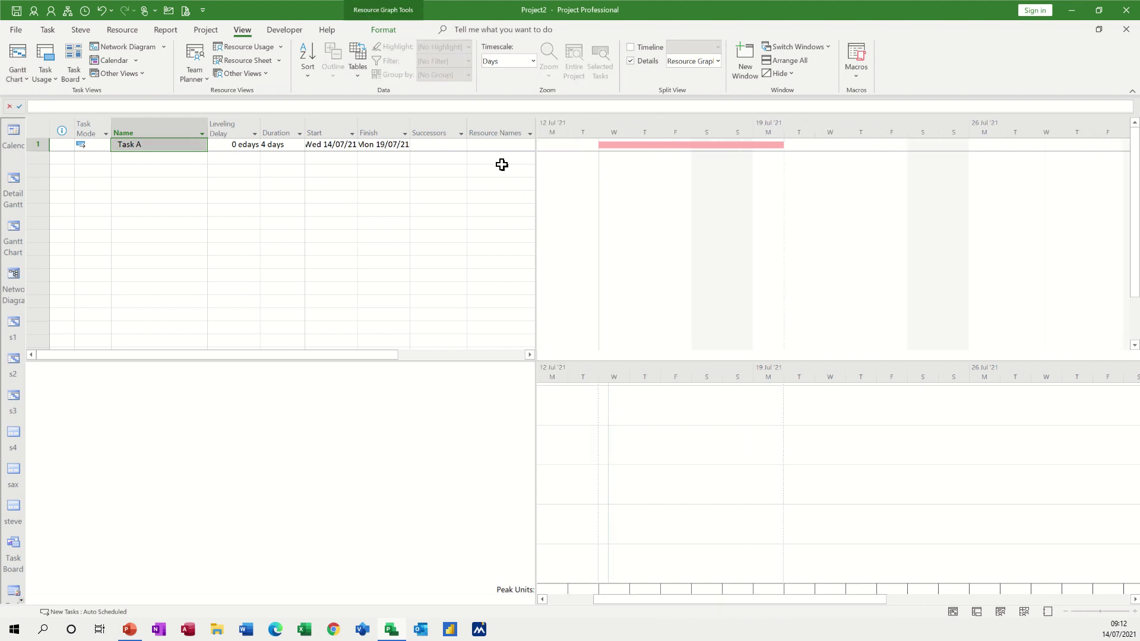
{"action": "left_click", "coordinate": [499, 145]}
{"action": "left_click", "coordinate": [528, 145]}
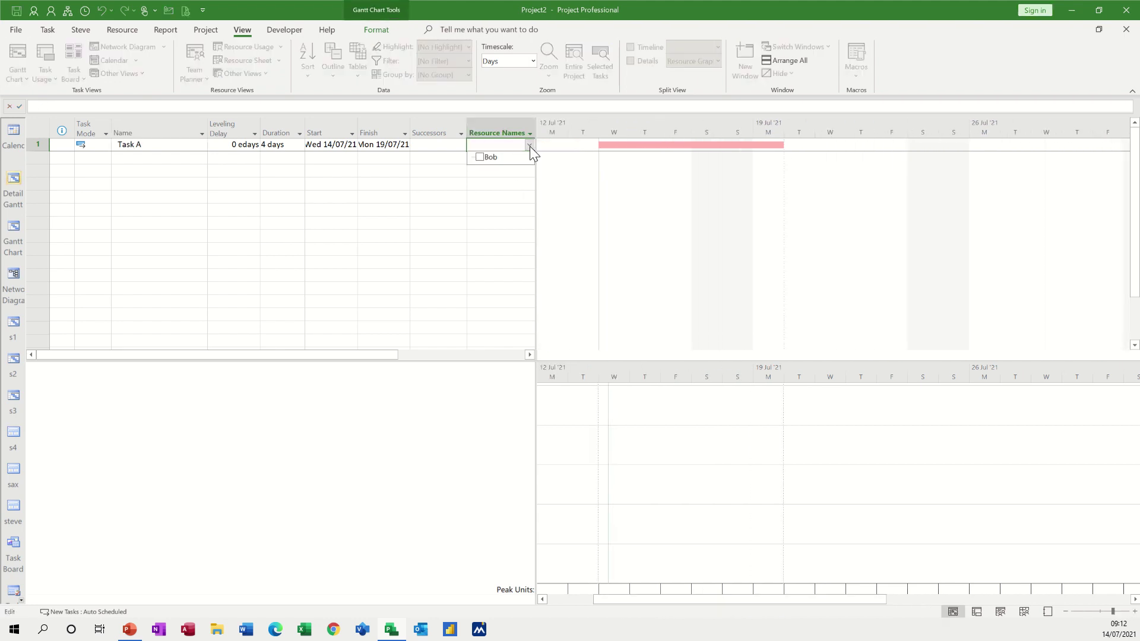
{"action": "left_click", "coordinate": [488, 156]}
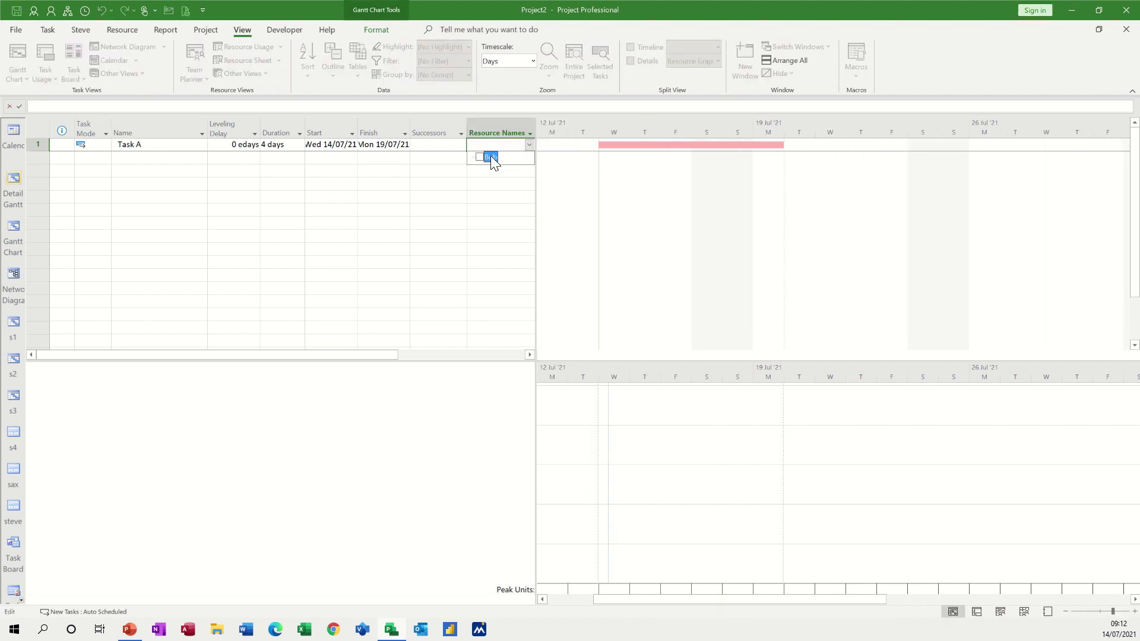
{"action": "left_click", "coordinate": [155, 153]}
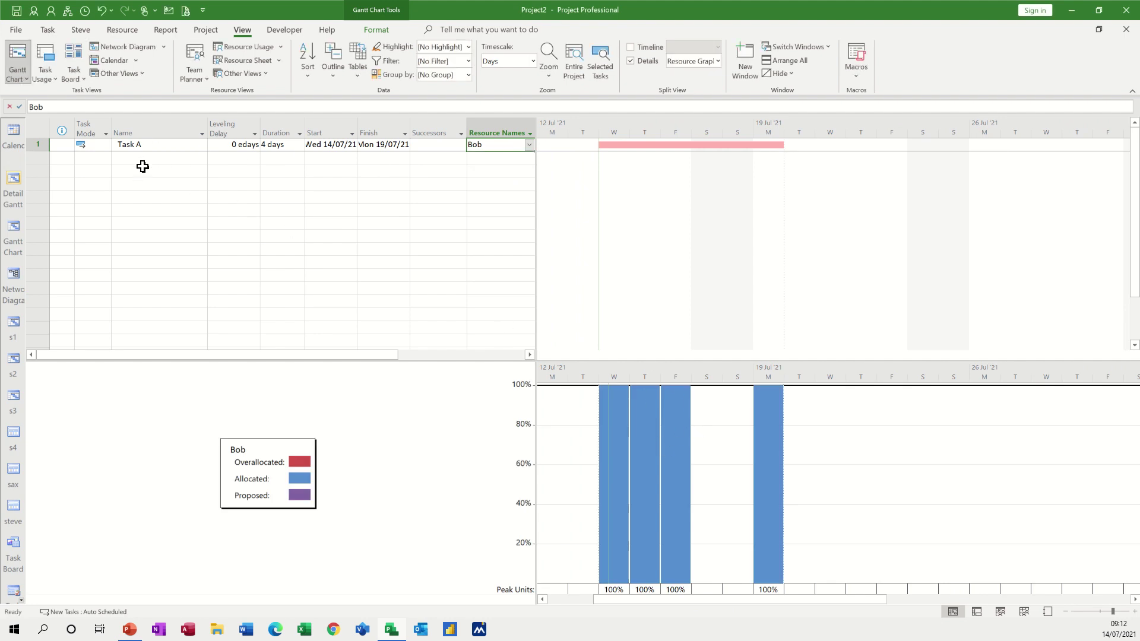
Toggle the details pane, check Gantt Chart, and return to s4 showing the 100% graph.
{"action": "left_click", "coordinate": [629, 60]}
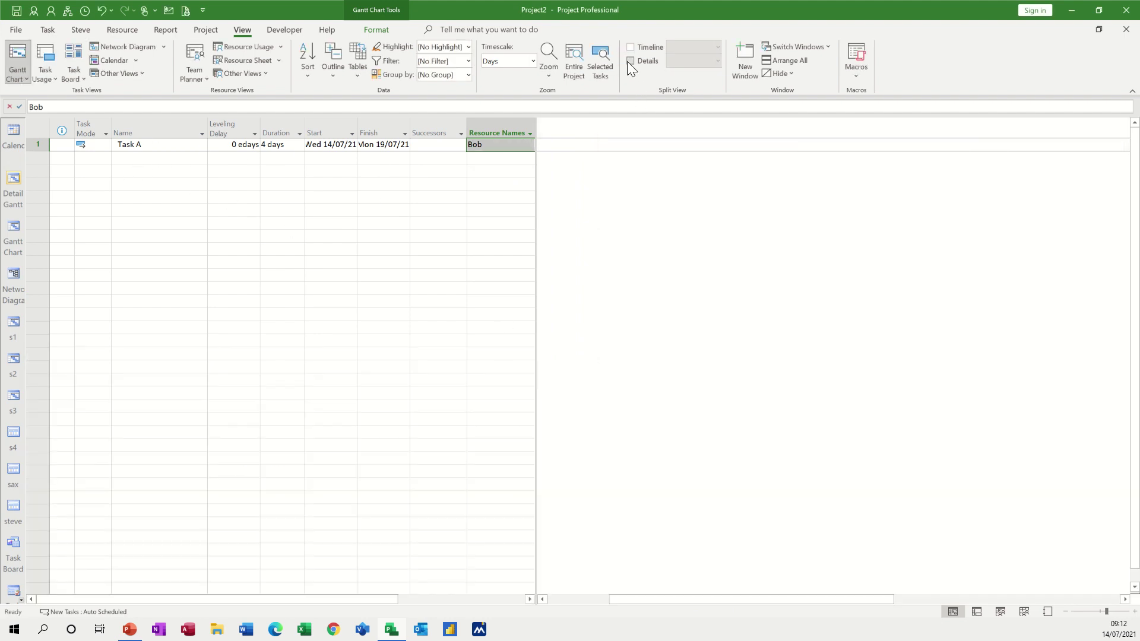
{"action": "left_click", "coordinate": [12, 229]}
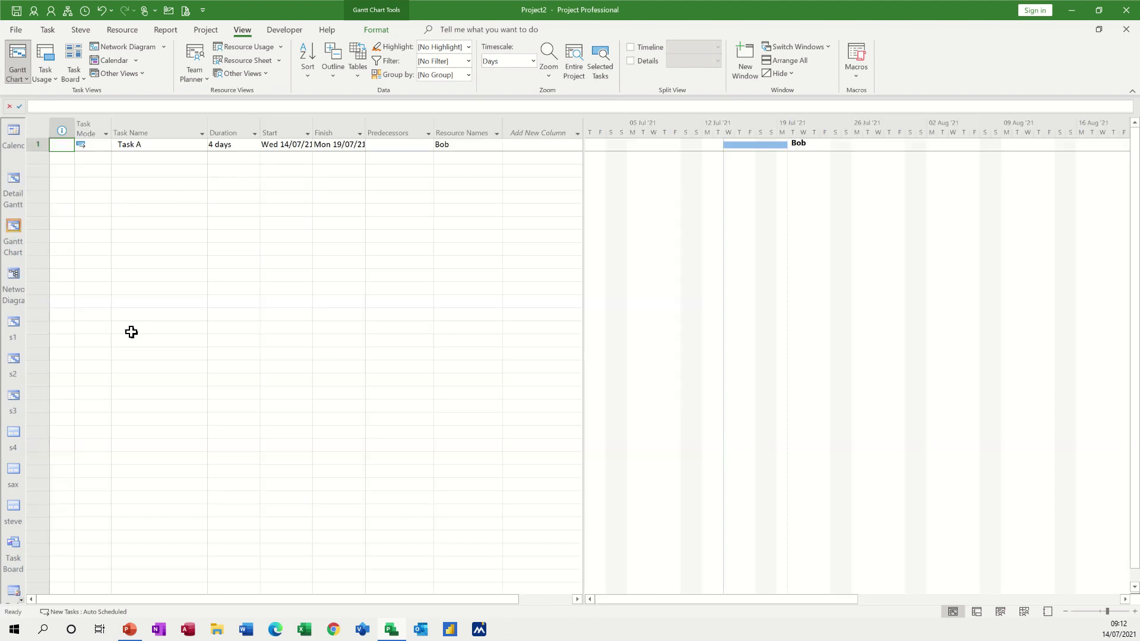
{"action": "left_click", "coordinate": [12, 436]}
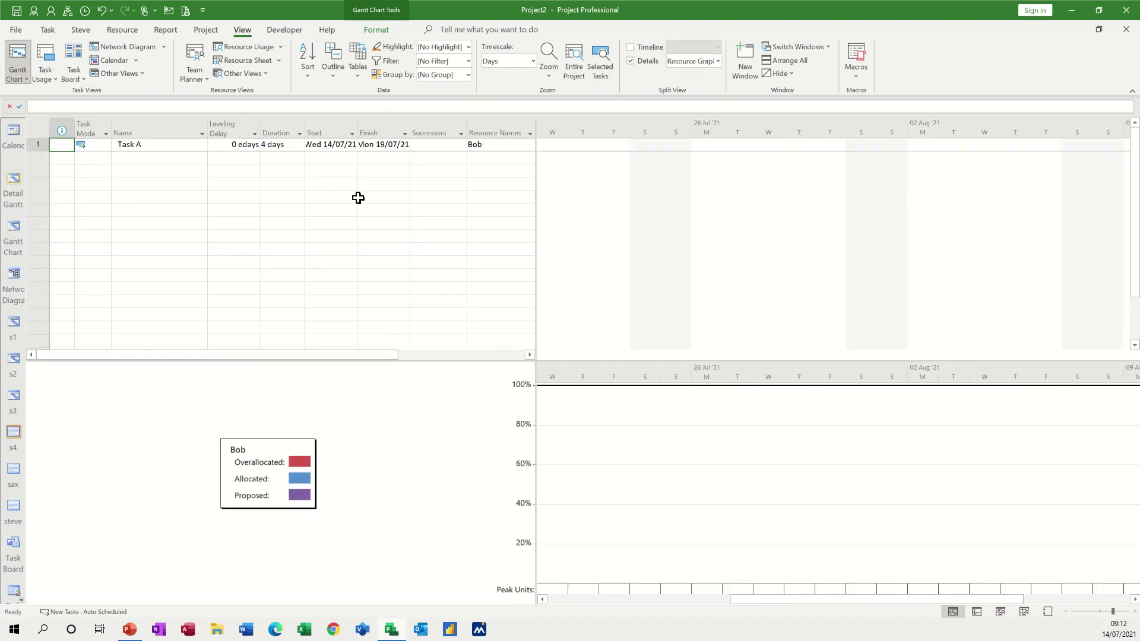
{"action": "left_click", "coordinate": [153, 145]}
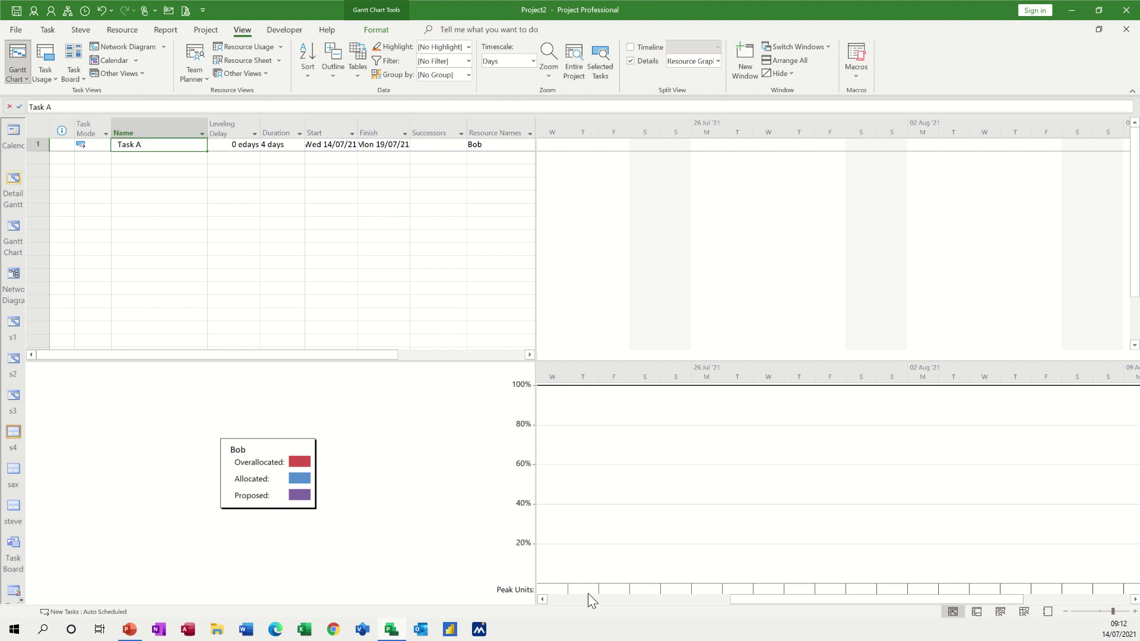
{"action": "left_click_drag", "start_coordinate": [771, 601], "coordinate": [618, 596]}
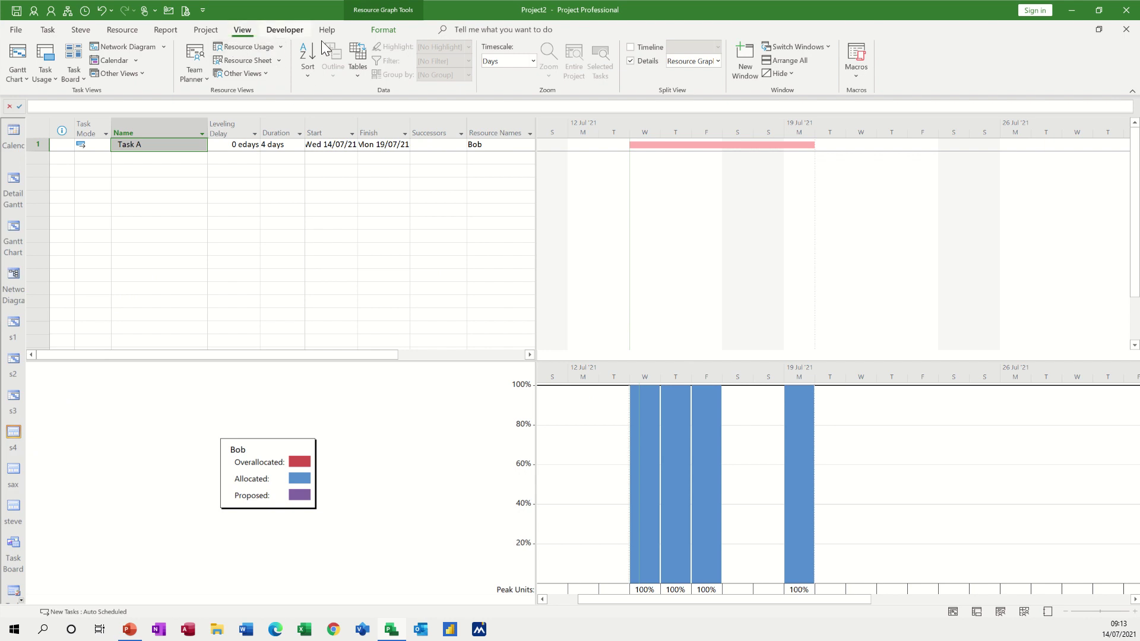
Cycle the lower pane through Detail Gantt, Gantt Chart, Network Diagram and Detail Gantt, then close the split.
{"action": "left_click", "coordinate": [13, 179]}
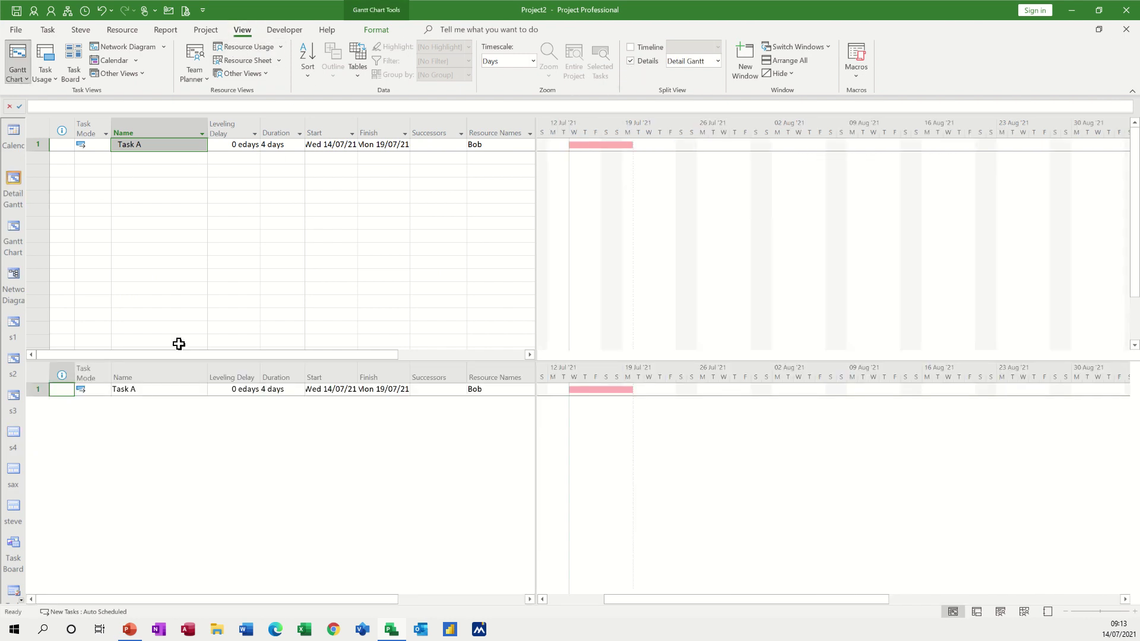
{"action": "left_click", "coordinate": [13, 235]}
{"action": "left_click", "coordinate": [14, 274]}
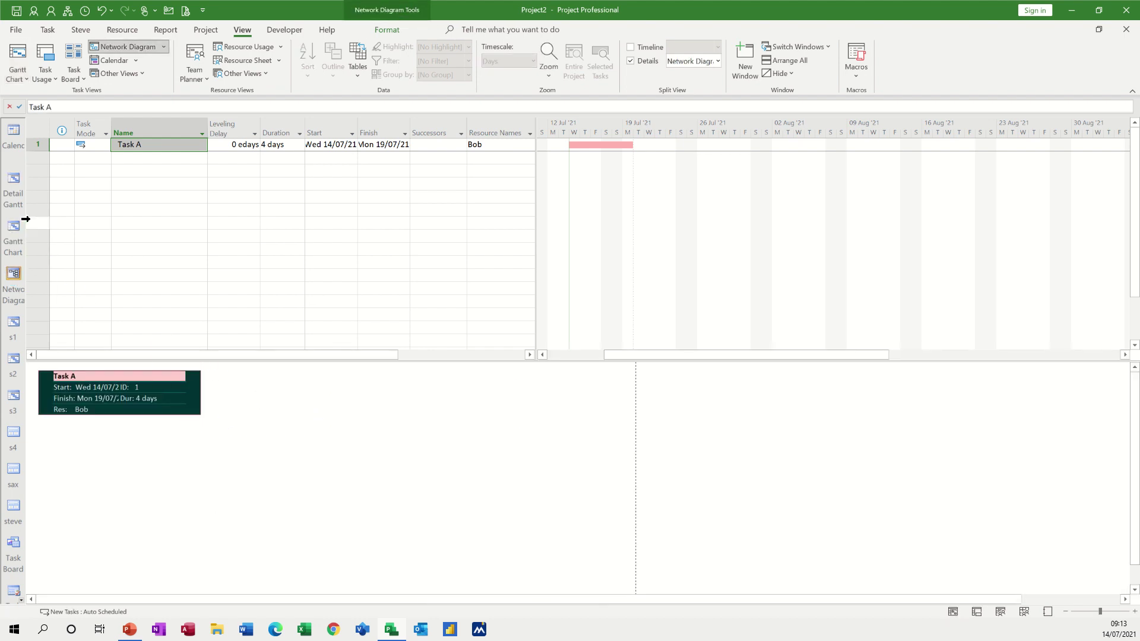
{"action": "left_click", "coordinate": [14, 183]}
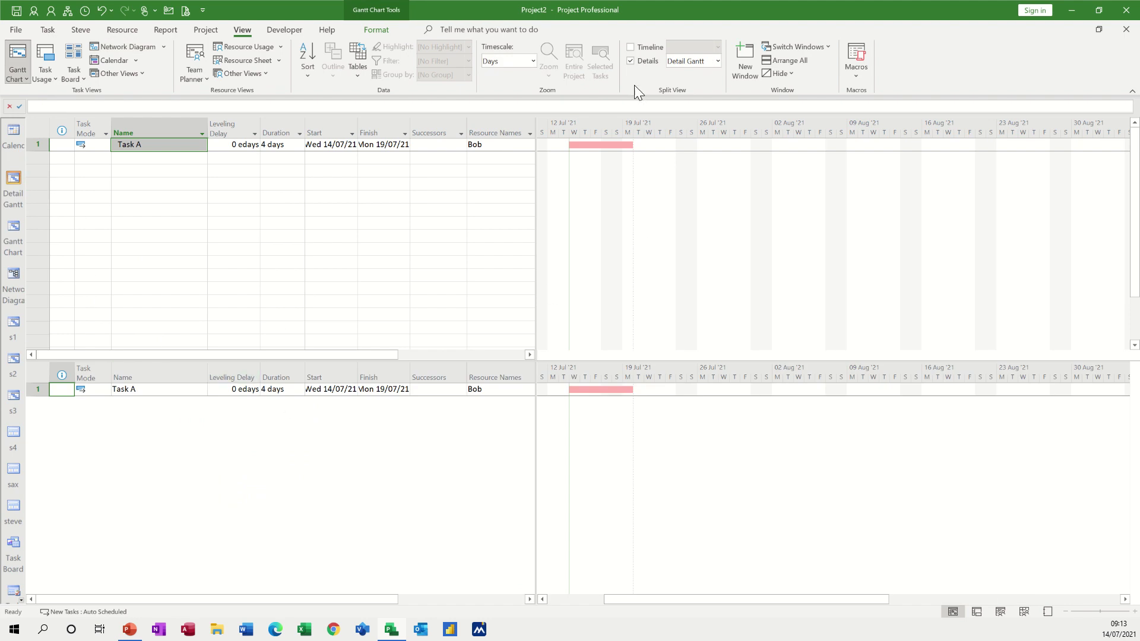
{"action": "left_click", "coordinate": [631, 61]}
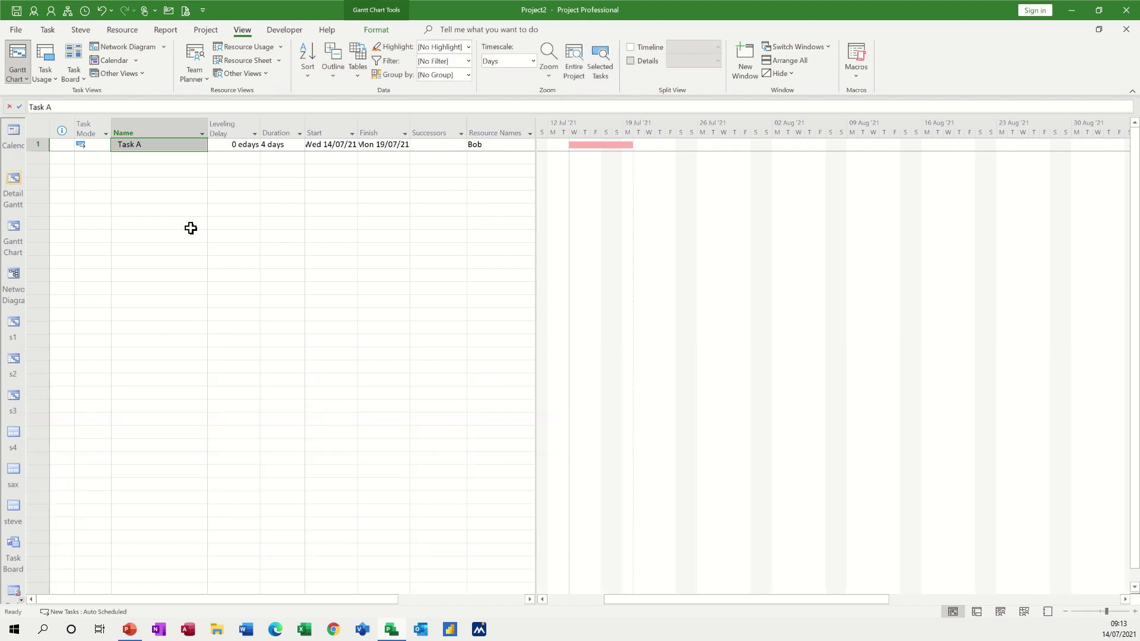
Switch to the Gantt Chart view, select Task A and scroll the timeline to its bar.
{"action": "left_click", "coordinate": [14, 185]}
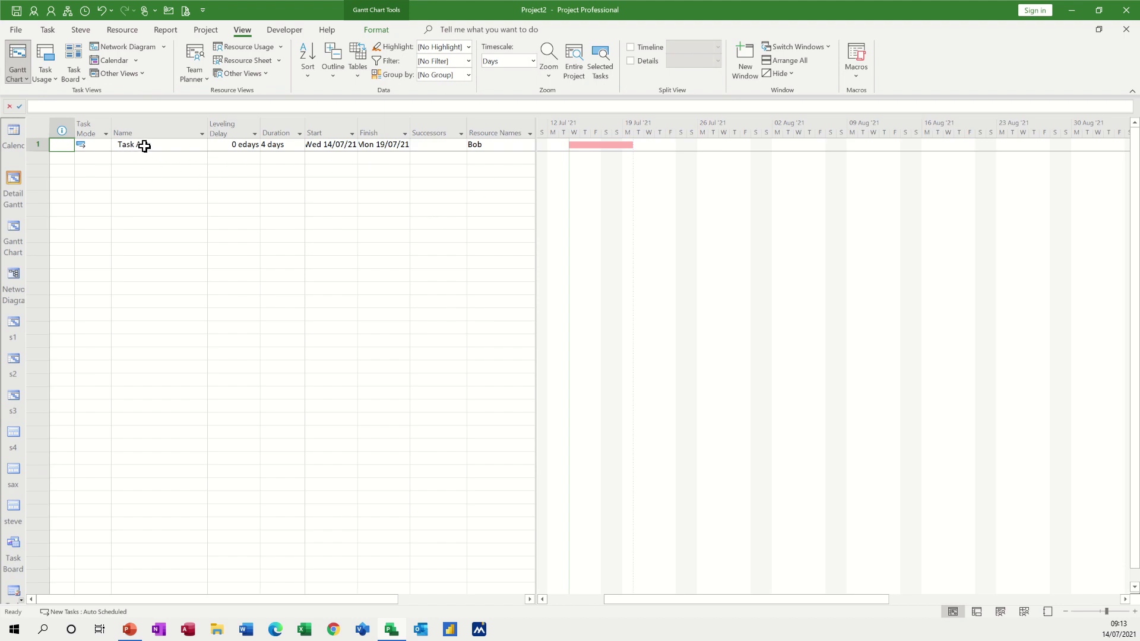
{"action": "left_click", "coordinate": [13, 231]}
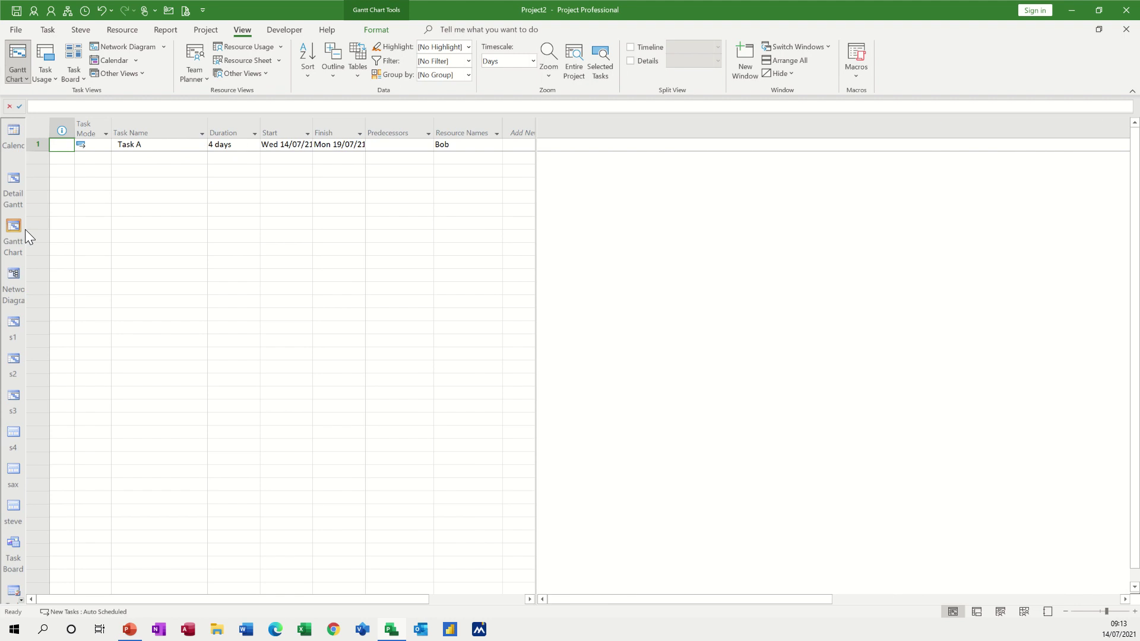
{"action": "left_click", "coordinate": [168, 147]}
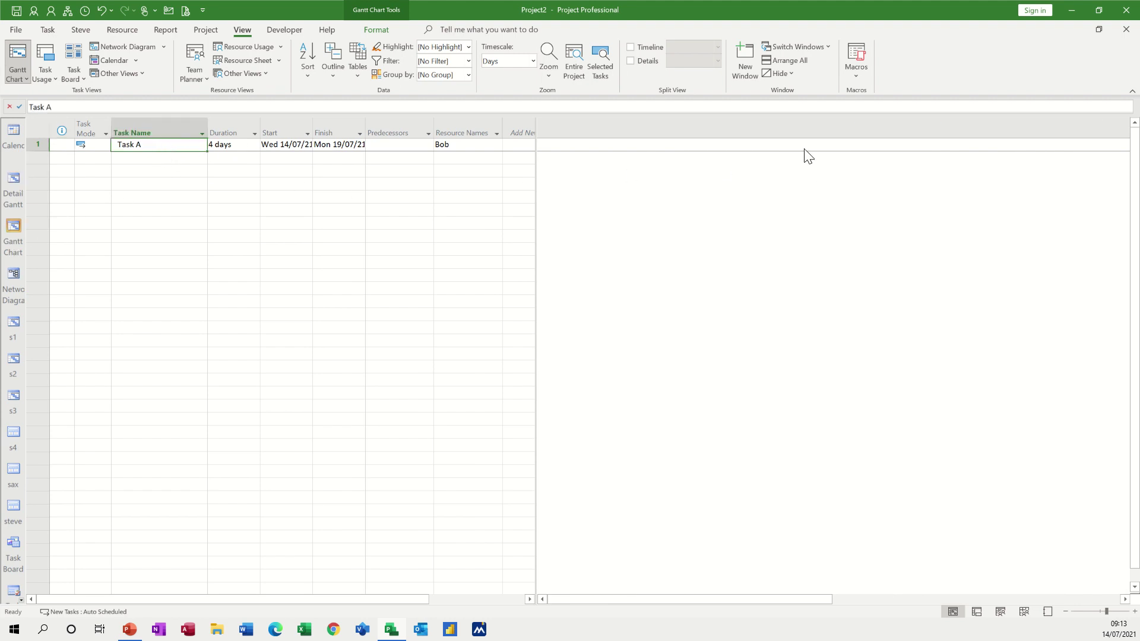
{"action": "left_click", "coordinate": [48, 31]}
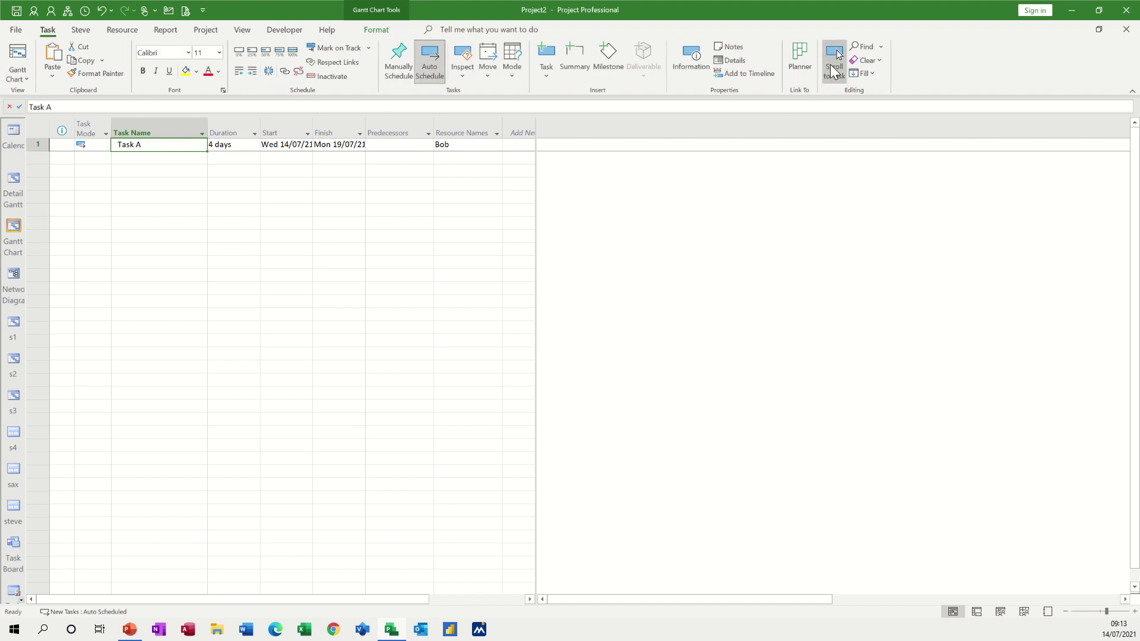
{"action": "left_click", "coordinate": [834, 62]}
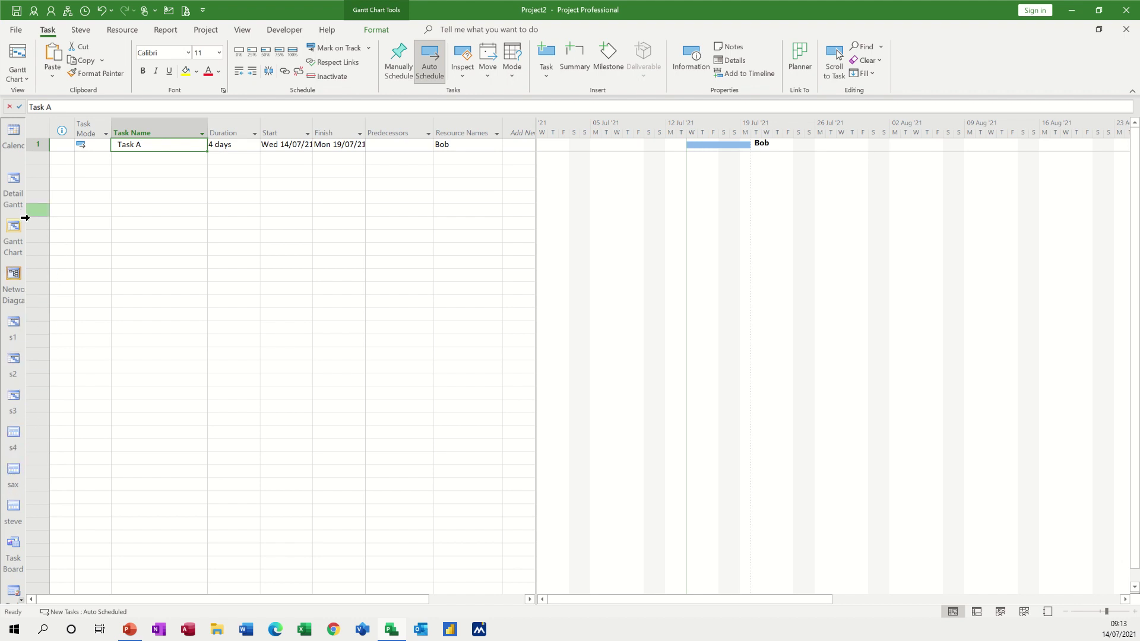
{"action": "left_click", "coordinate": [14, 237]}
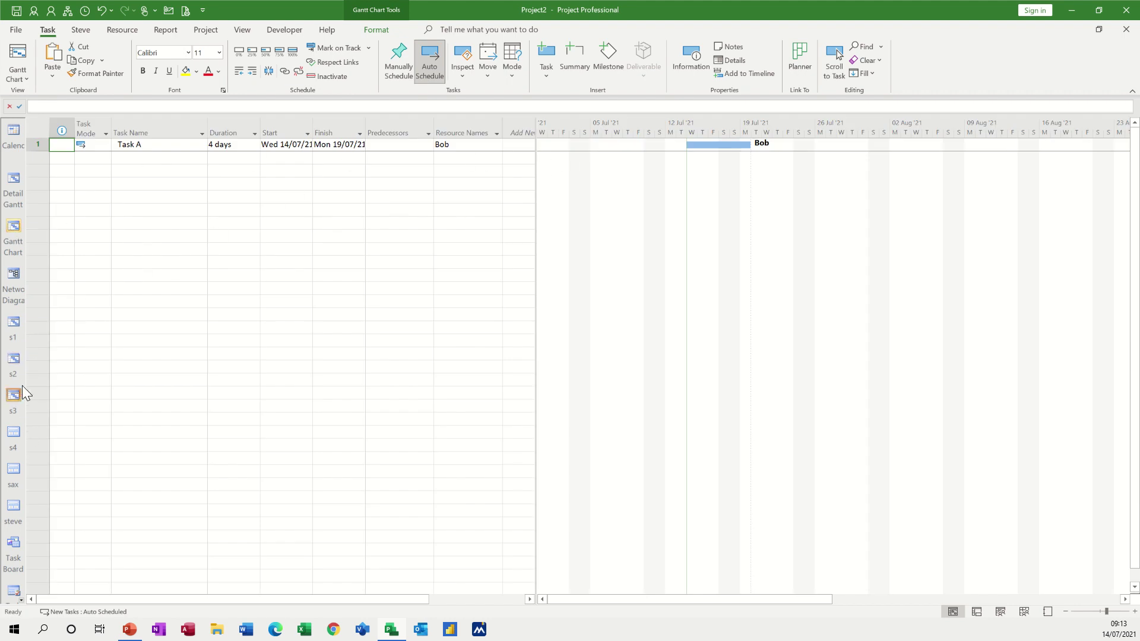
Open More Views from Other Views and launch its Organizer for views.
{"action": "left_click", "coordinate": [243, 31]}
{"action": "left_click", "coordinate": [137, 76]}
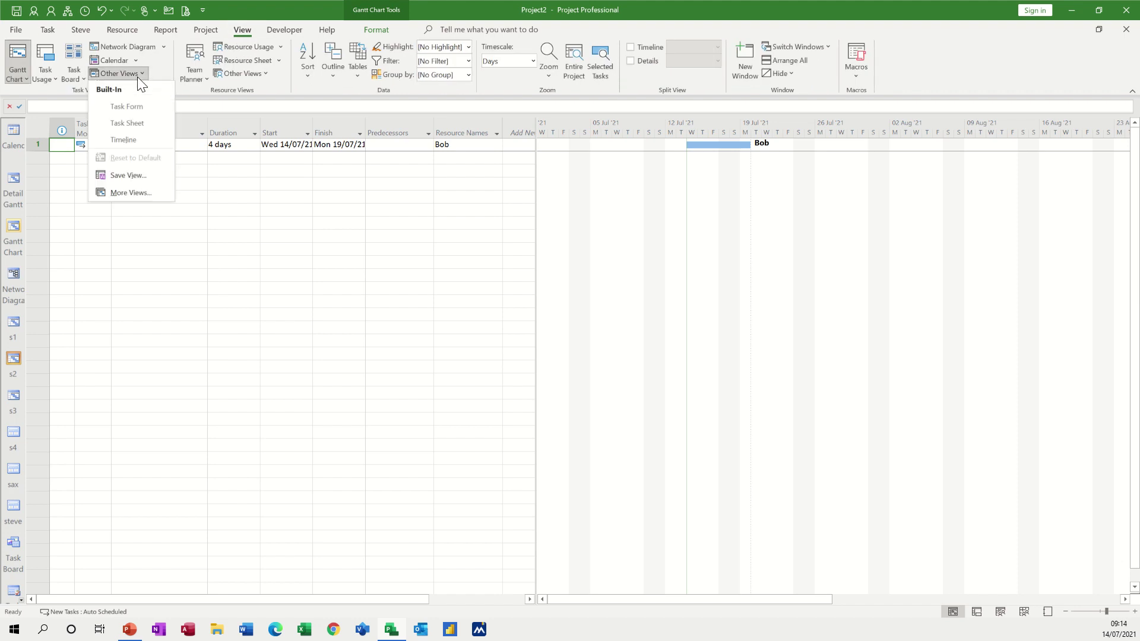
{"action": "left_click", "coordinate": [121, 191]}
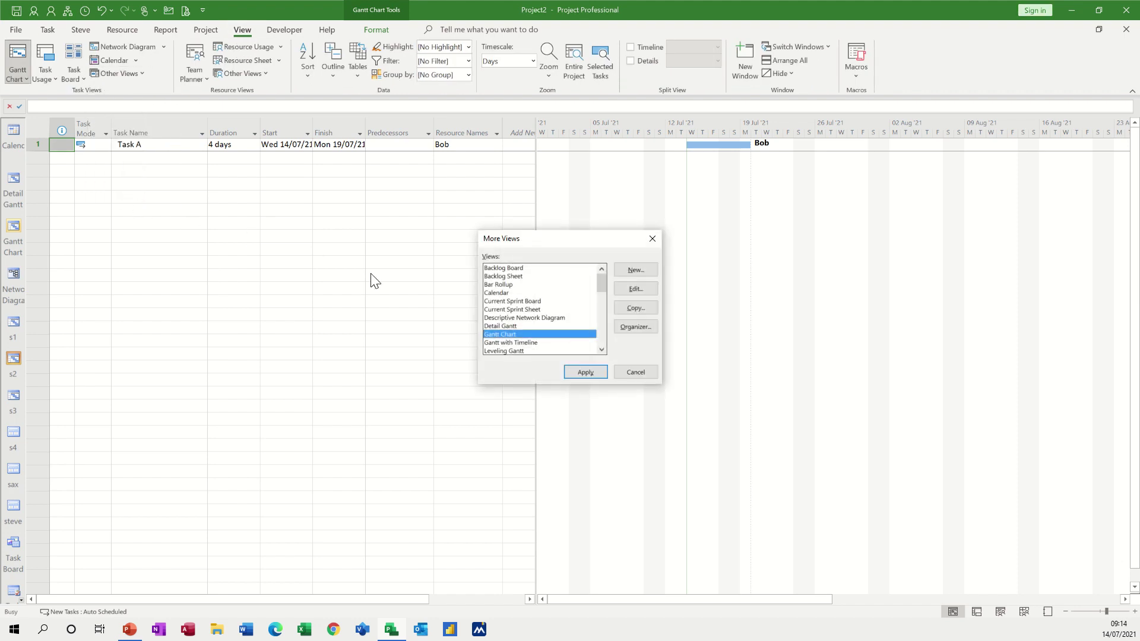
{"action": "left_click", "coordinate": [633, 329]}
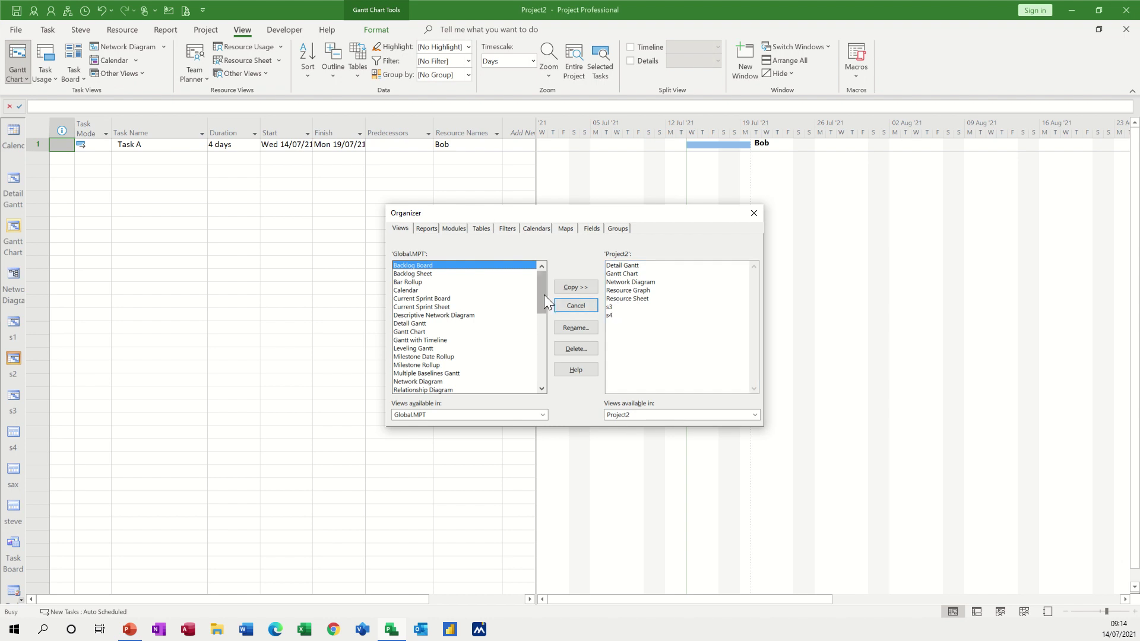
Delete the s1 view from the Global.MPT list.
{"action": "left_click_drag", "start_coordinate": [543, 291], "coordinate": [529, 336]}
{"action": "left_click", "coordinate": [395, 307]}
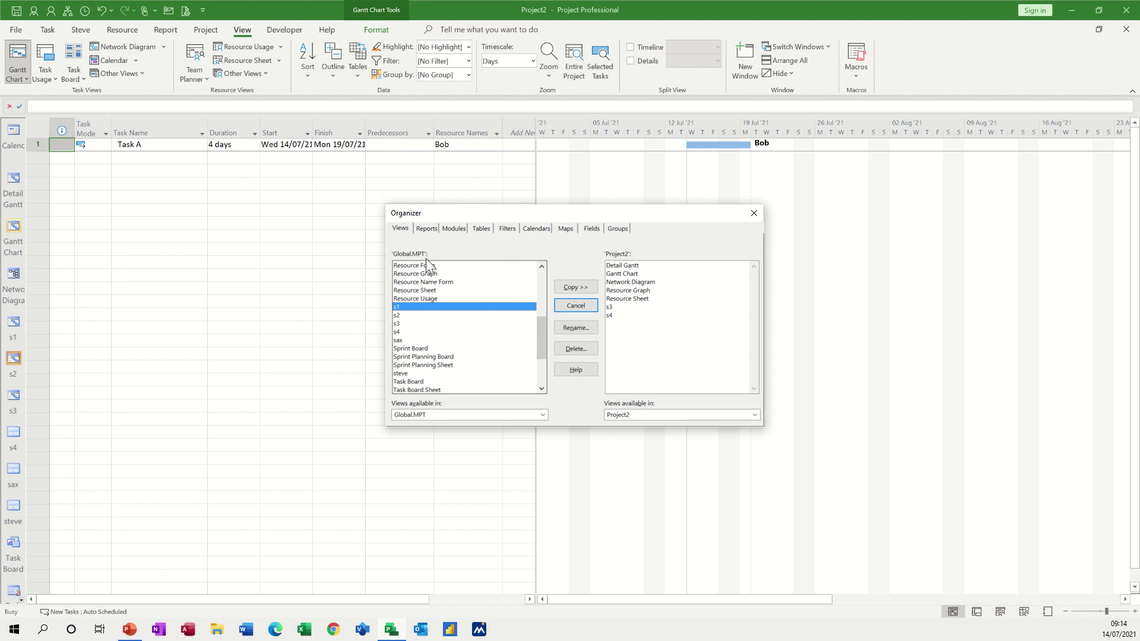
{"action": "left_click", "coordinate": [567, 349]}
{"action": "left_click", "coordinate": [547, 350]}
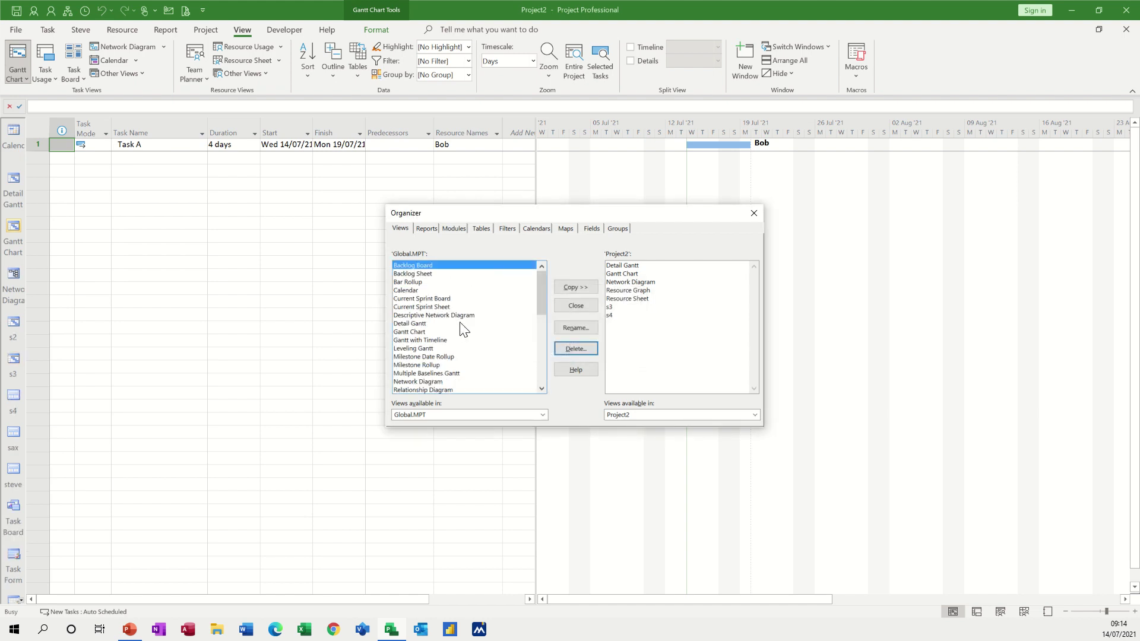
Select views s2, s3, s4 and sax in Global.MPT and delete them all.
{"action": "scroll", "coordinate": [430, 320], "scroll_direction": "down", "scroll_amount": 8}
{"action": "scroll", "coordinate": [418, 306], "scroll_direction": "up", "scroll_amount": 1}
{"action": "left_click", "coordinate": [399, 274]}
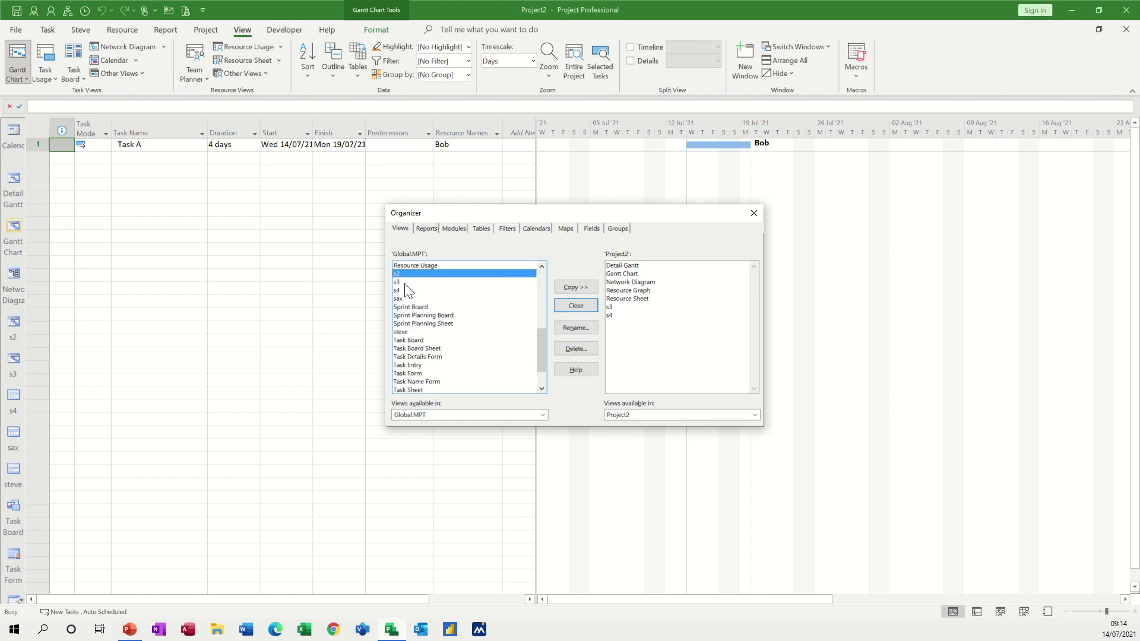
{"action": "left_click", "coordinate": [404, 283], "text": "shift"}
{"action": "left_click", "coordinate": [405, 291], "text": "shift"}
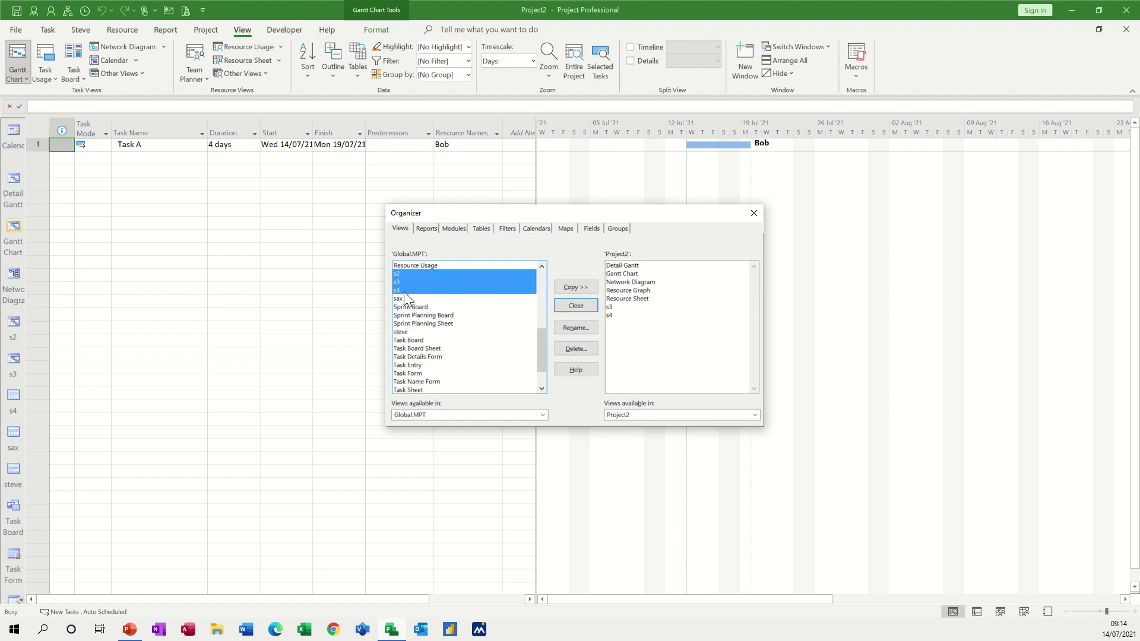
{"action": "left_click", "coordinate": [412, 300], "text": "shift"}
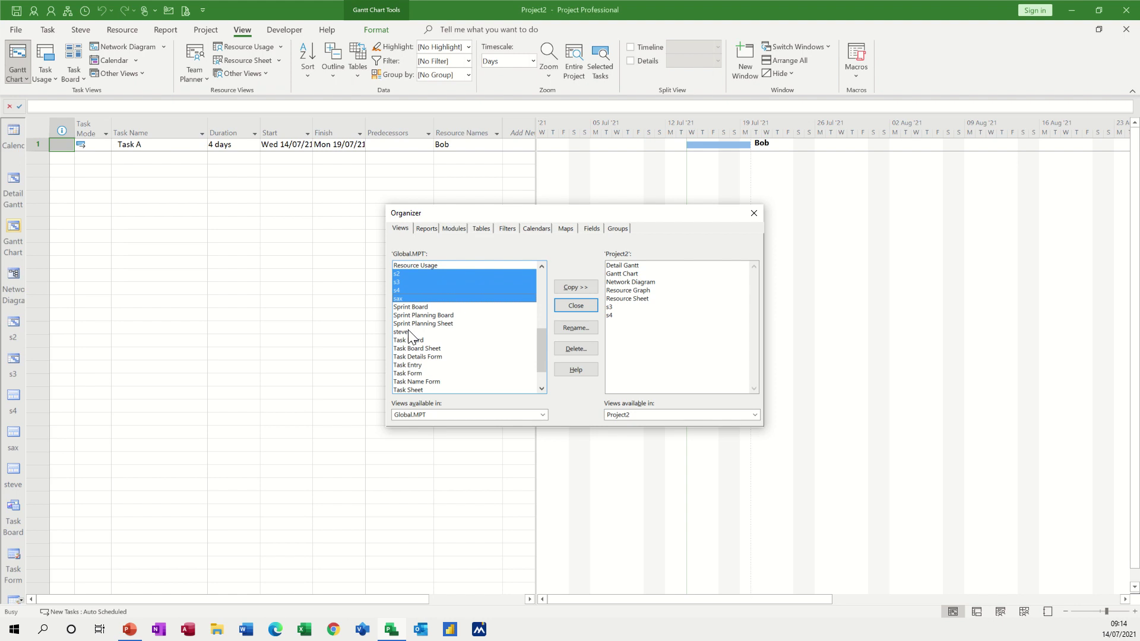
{"action": "left_click", "coordinate": [570, 348]}
{"action": "left_click", "coordinate": [568, 351]}
Delete the steve view from Global.MPT.
{"action": "scroll", "coordinate": [434, 336], "scroll_direction": "down", "scroll_amount": 5}
{"action": "scroll", "coordinate": [433, 336], "scroll_direction": "down", "scroll_amount": 1}
{"action": "left_click", "coordinate": [429, 349]}
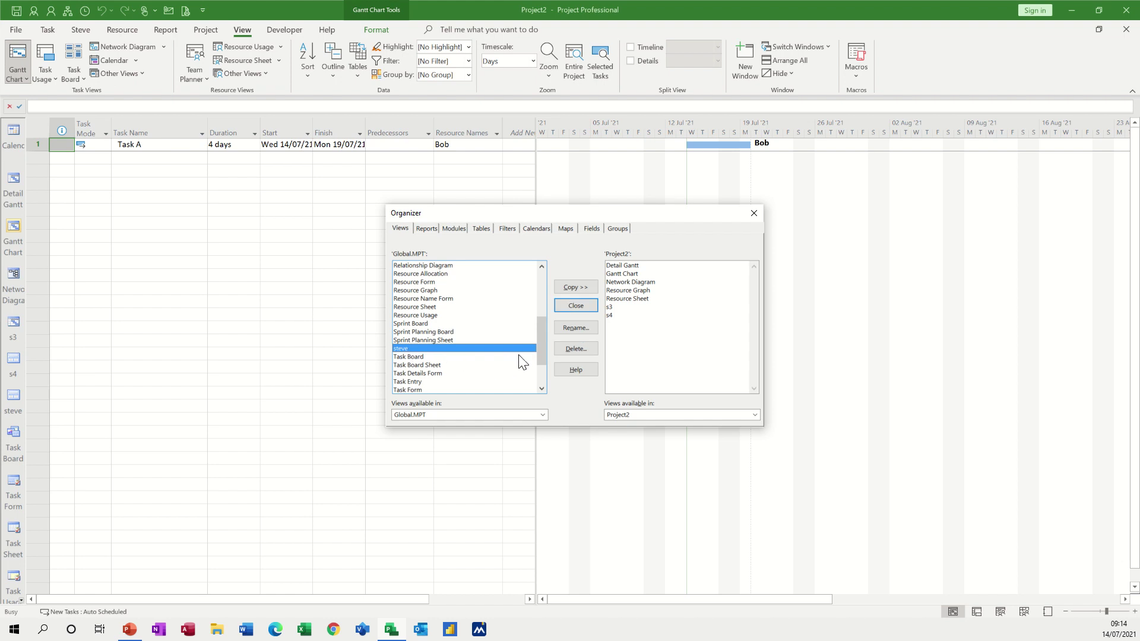
{"action": "left_click", "coordinate": [569, 350]}
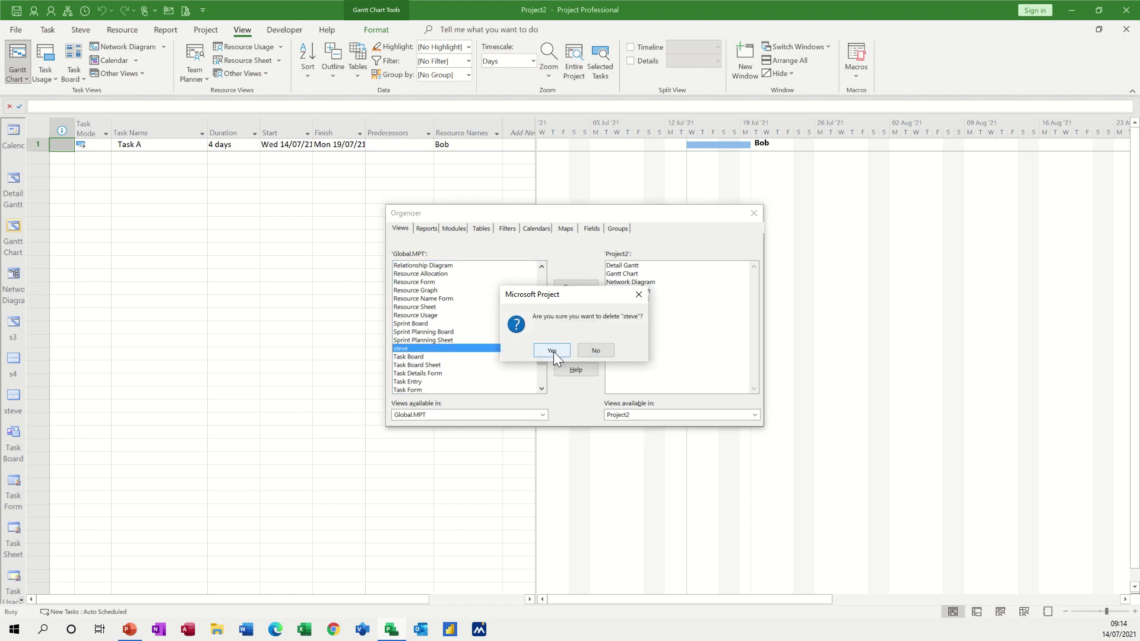
{"action": "left_click", "coordinate": [555, 352]}
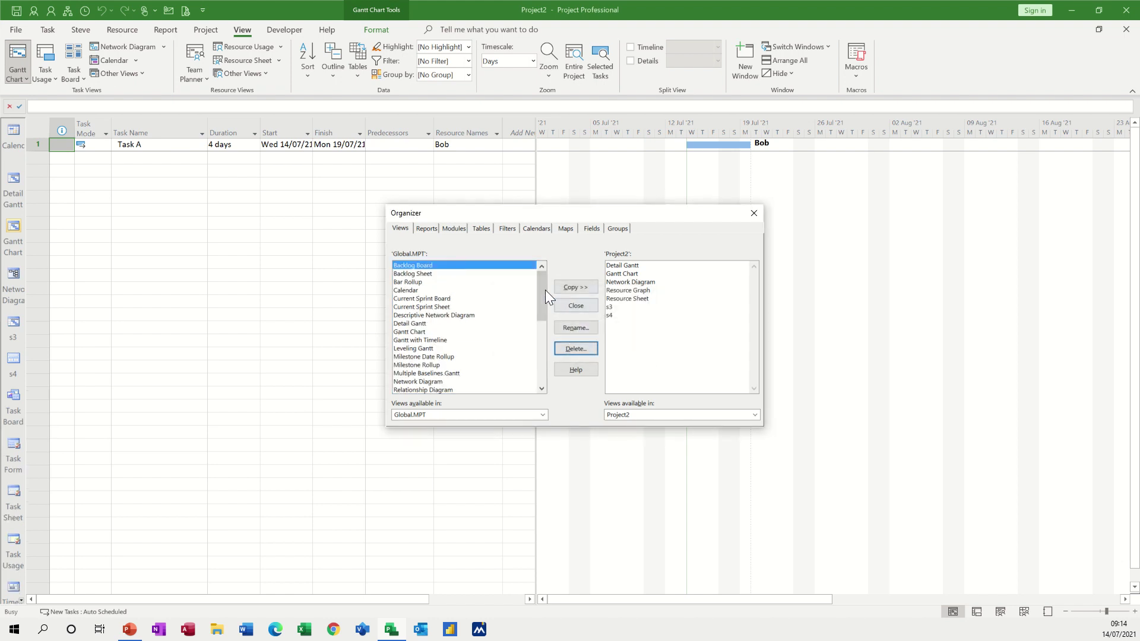
Delete s3 and then s4 from Project2's view list, confirming each deletion.
{"action": "left_click", "coordinate": [611, 307]}
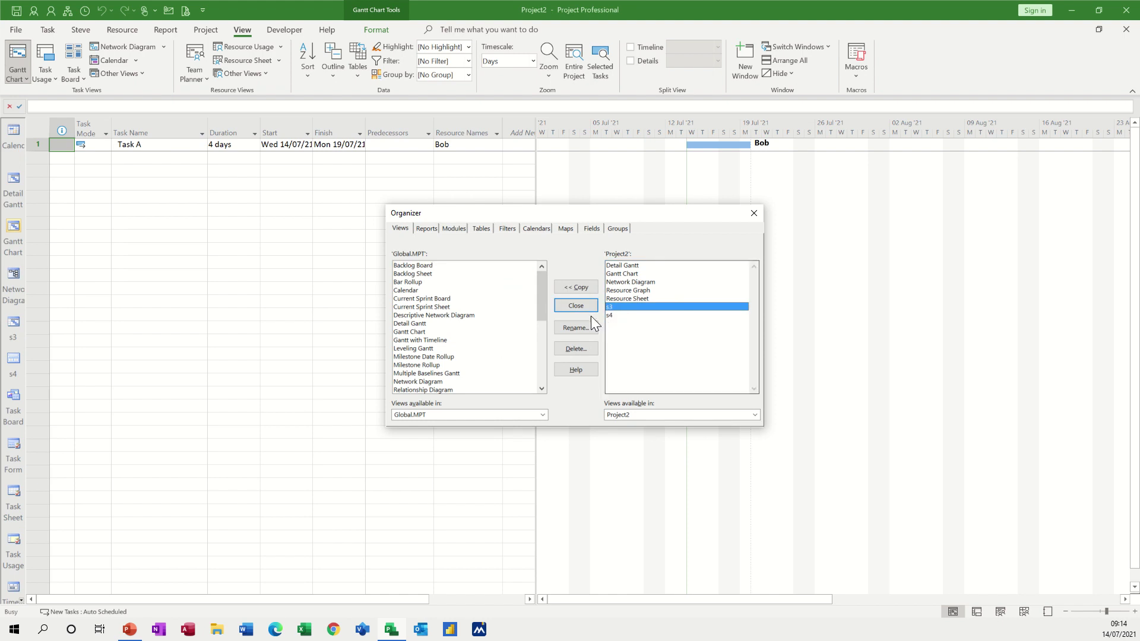
{"action": "left_click", "coordinate": [570, 348]}
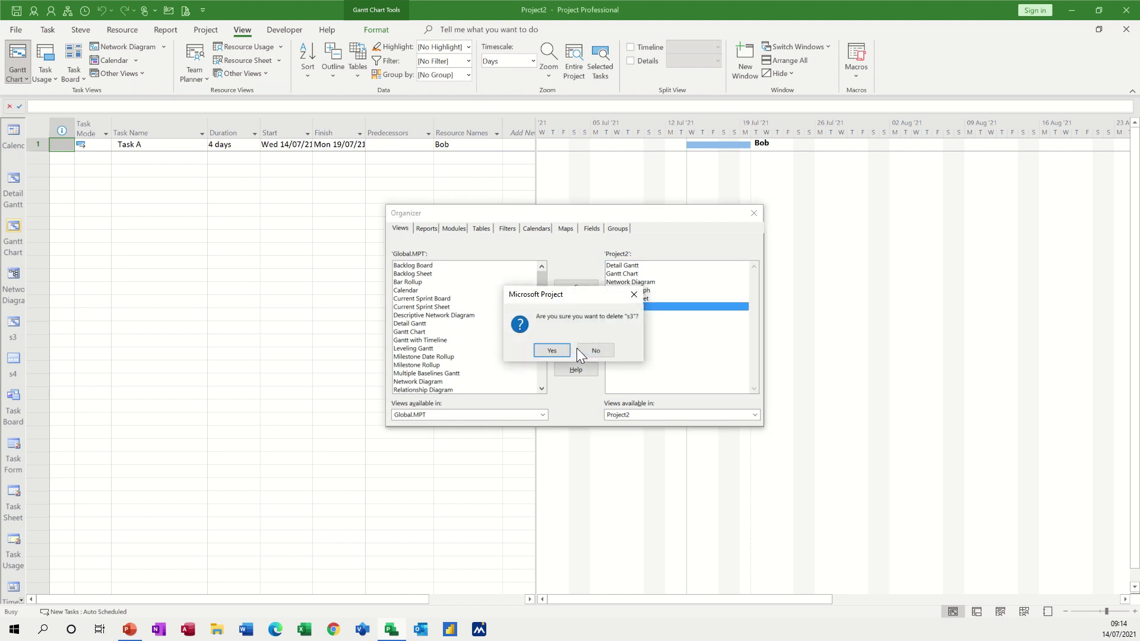
{"action": "left_click", "coordinate": [558, 351]}
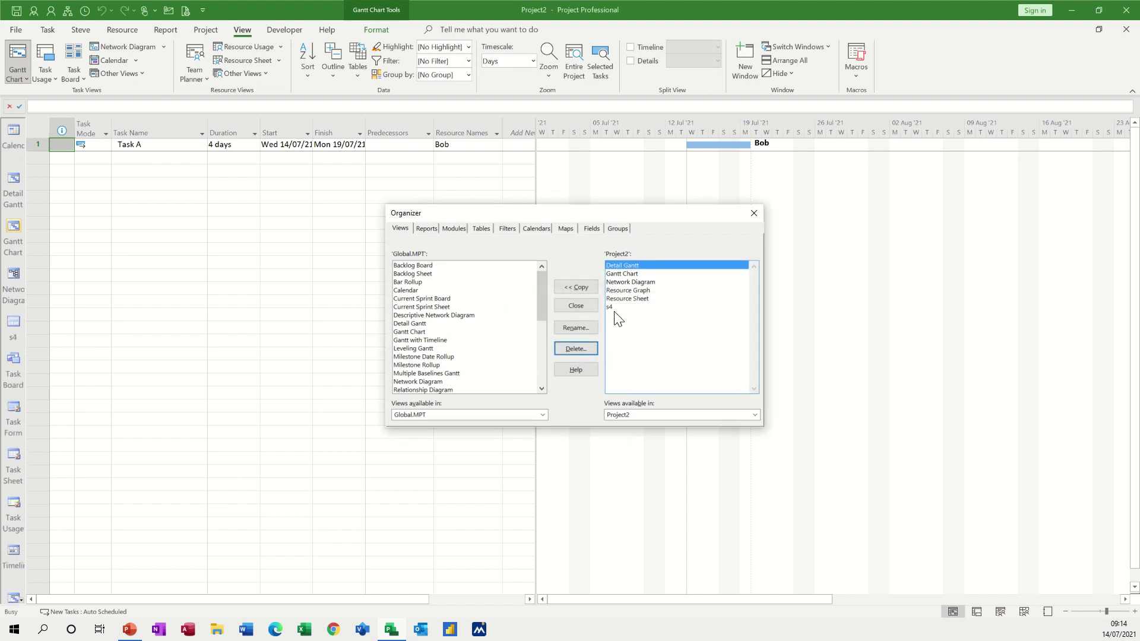
{"action": "left_click", "coordinate": [615, 308]}
{"action": "left_click", "coordinate": [570, 350]}
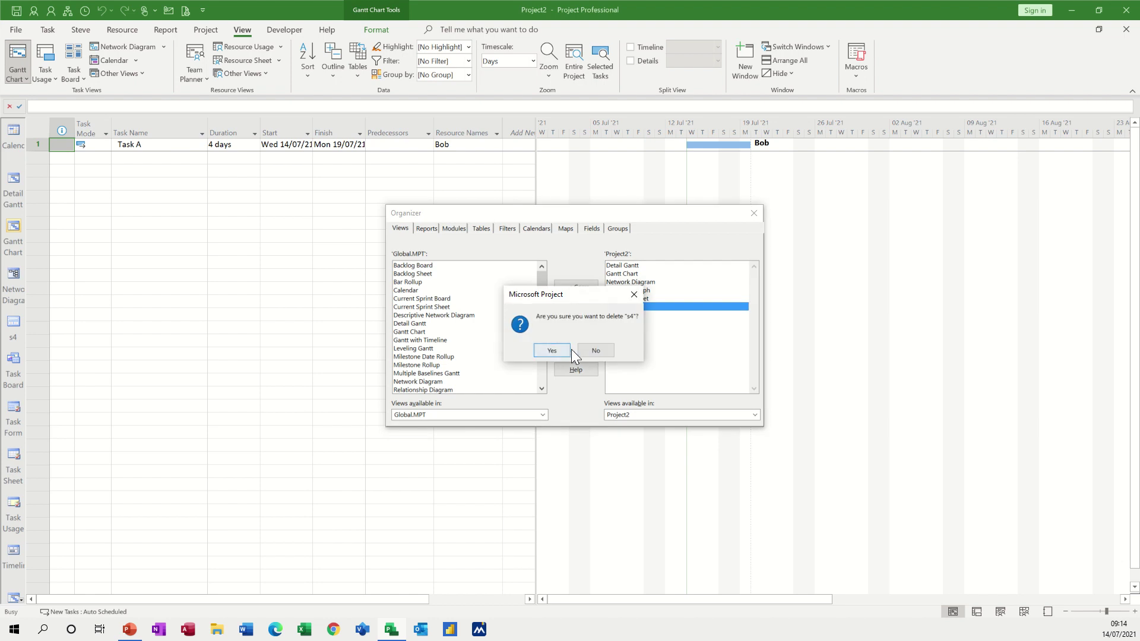
{"action": "left_click", "coordinate": [555, 349]}
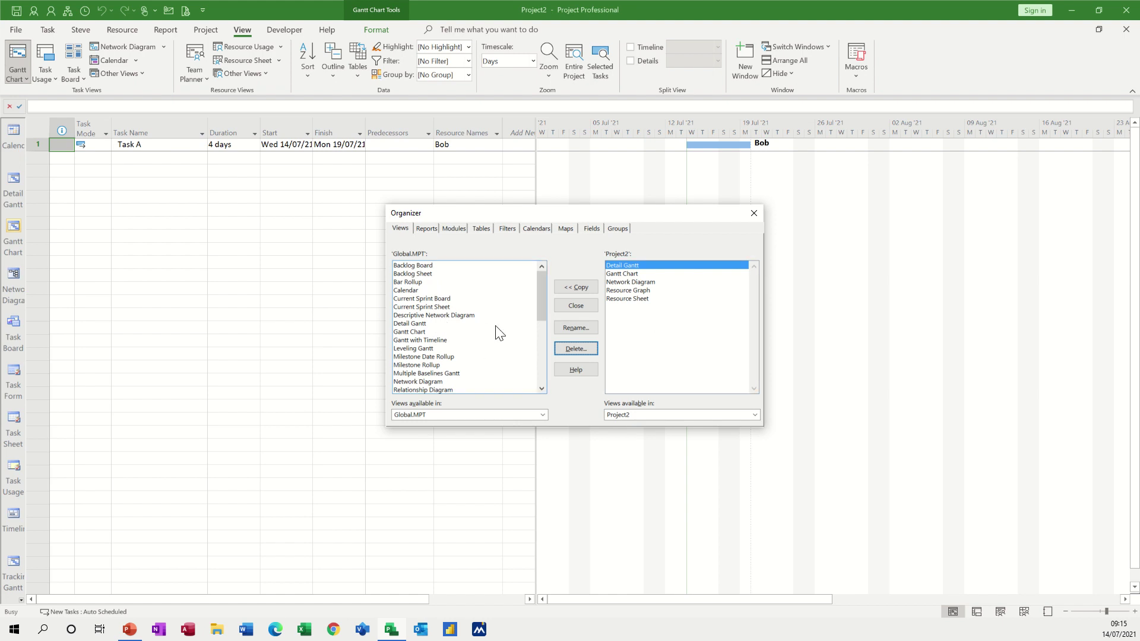
Close the Organizer and More Views dialogs, then check the Other Views list shows only built-in views.
{"action": "left_click", "coordinate": [578, 307]}
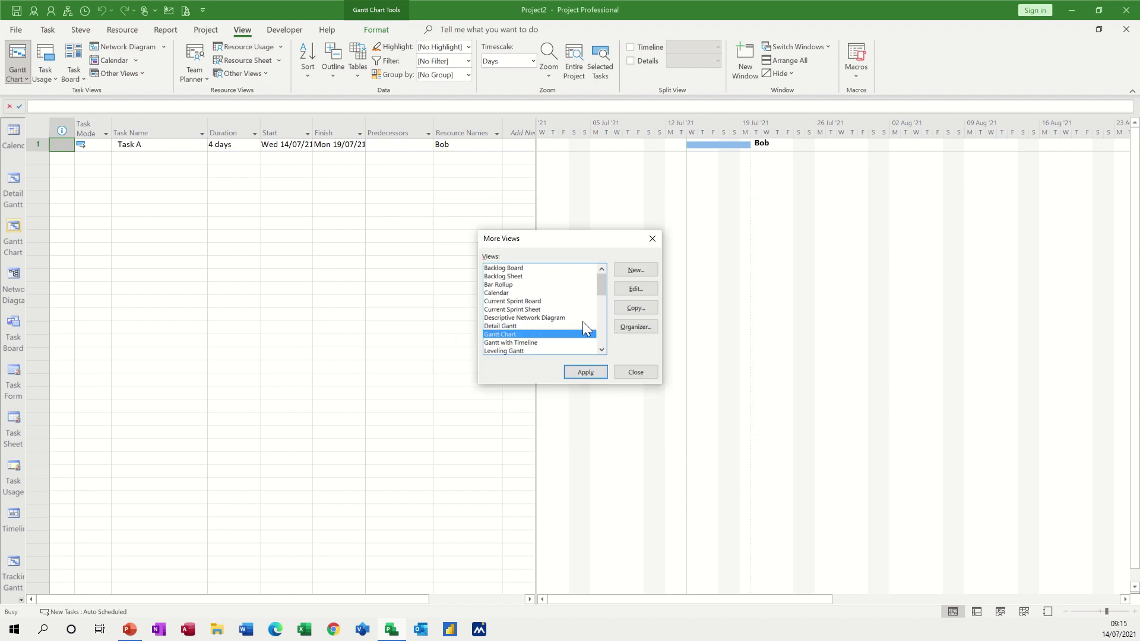
{"action": "left_click", "coordinate": [633, 372]}
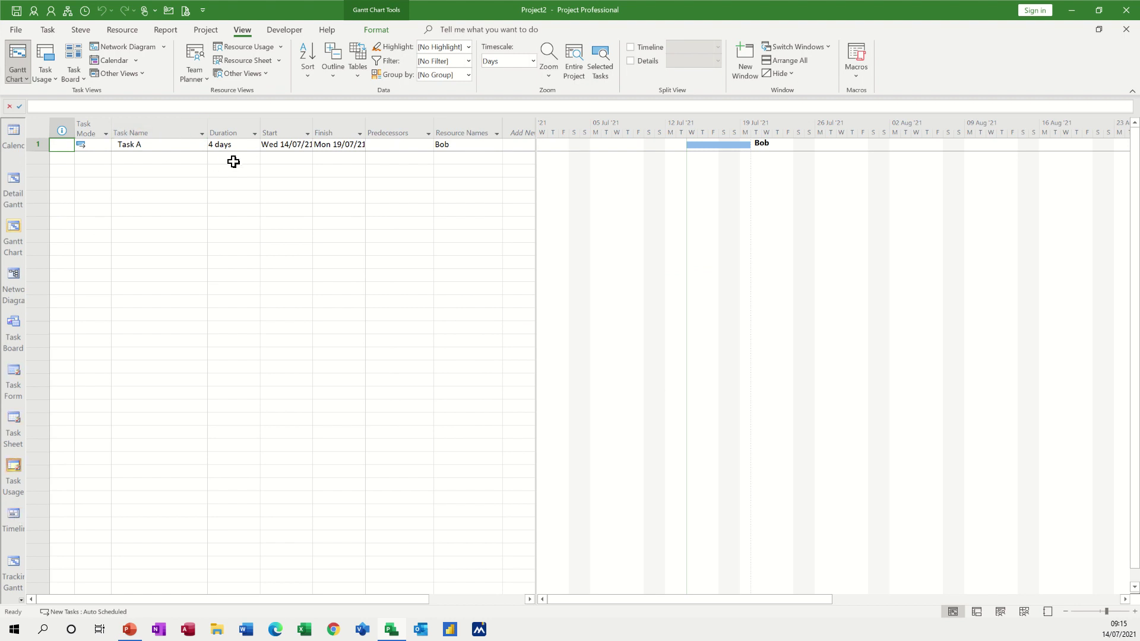
{"action": "left_click", "coordinate": [141, 75]}
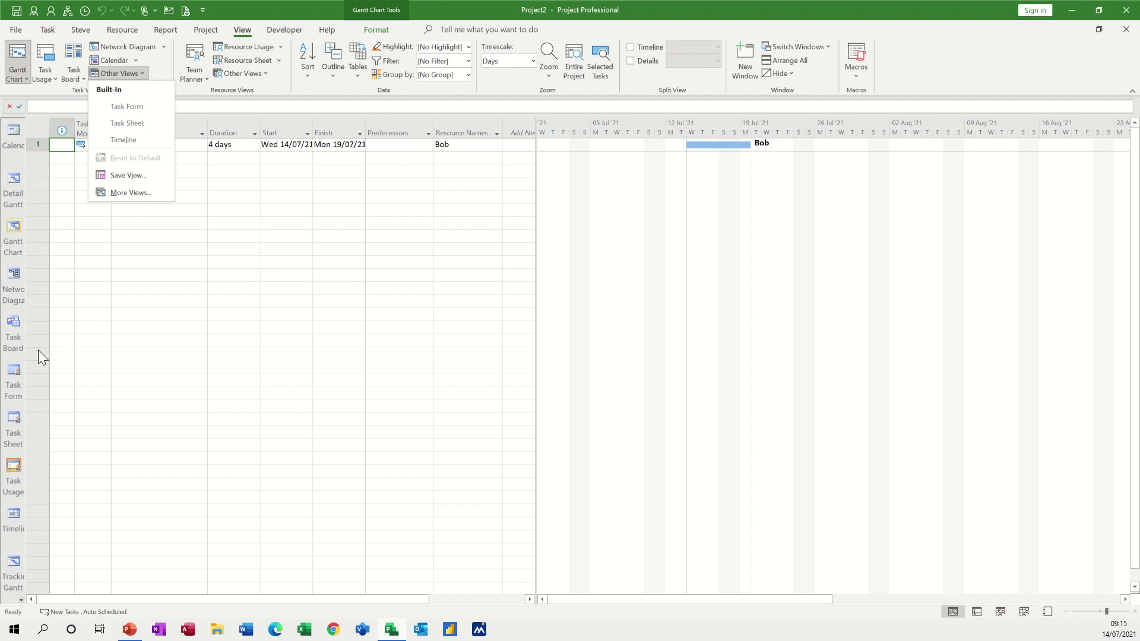
{"action": "left_click", "coordinate": [234, 174]}
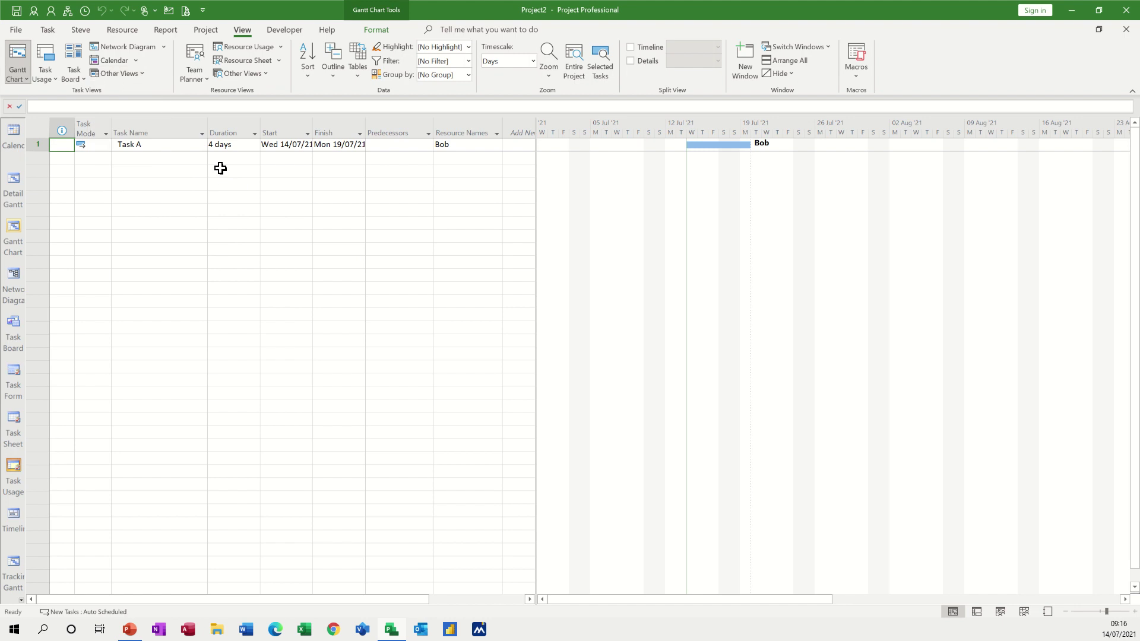